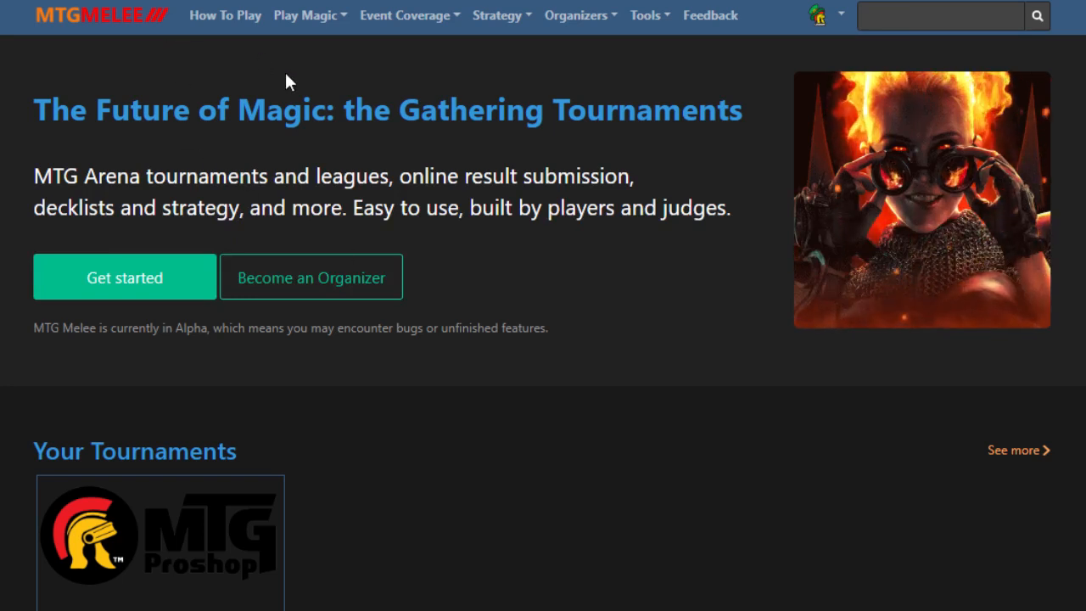
Open the form for creating a new tournament.
click(842, 25)
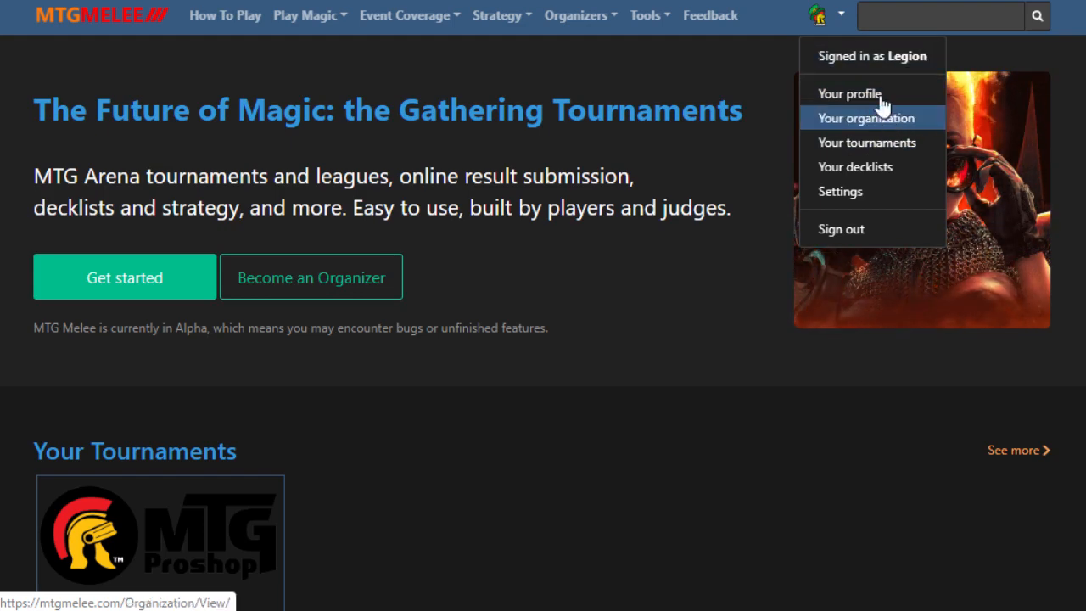
click(768, 26)
click(582, 17)
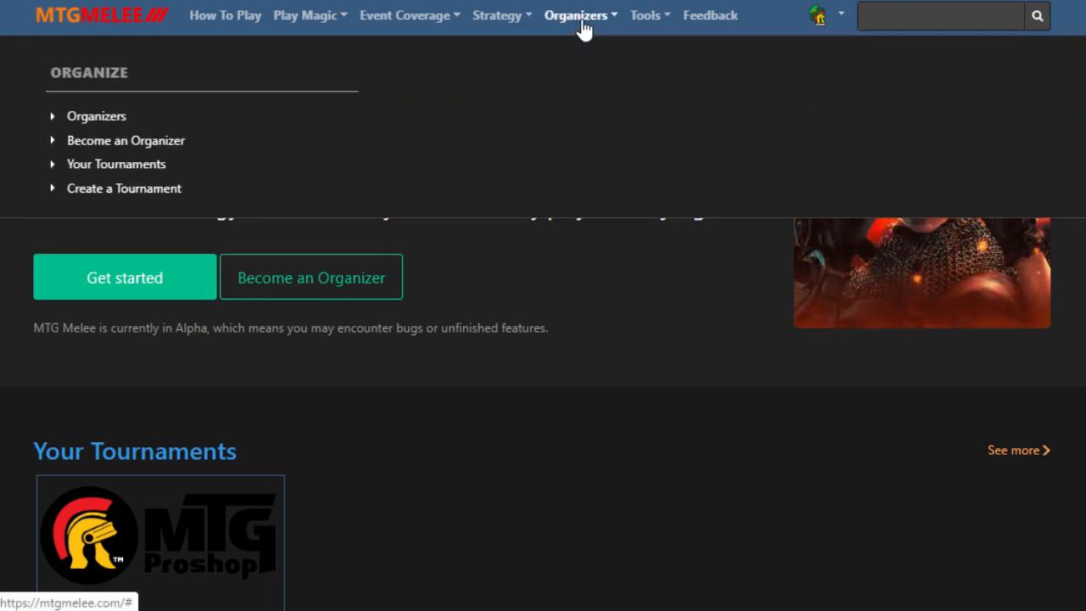
click(158, 190)
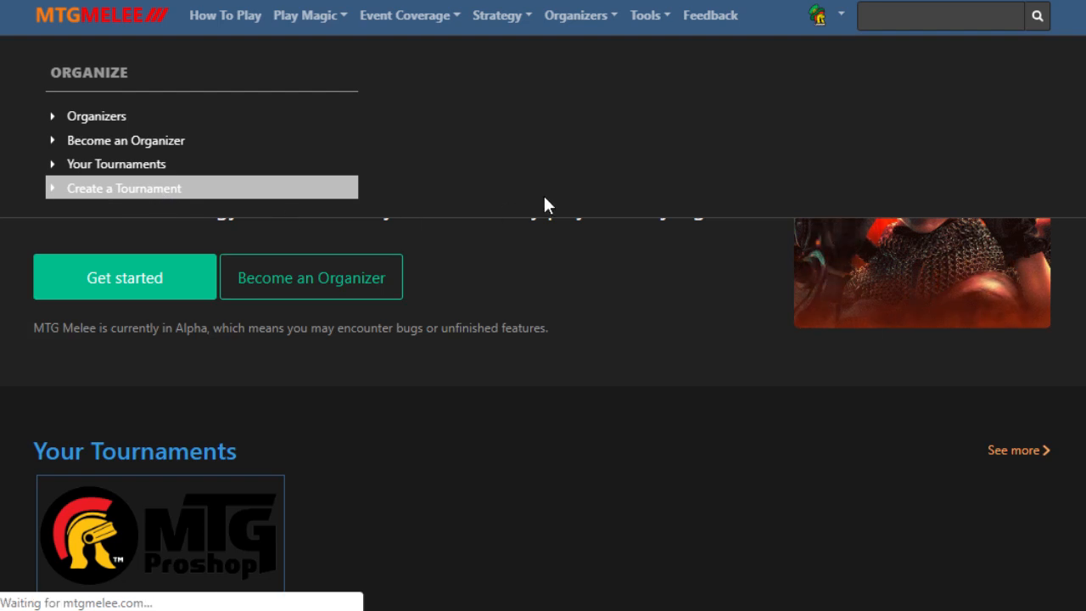
Name the tournament Mock Event 3 and check the available platform options.
click(466, 155)
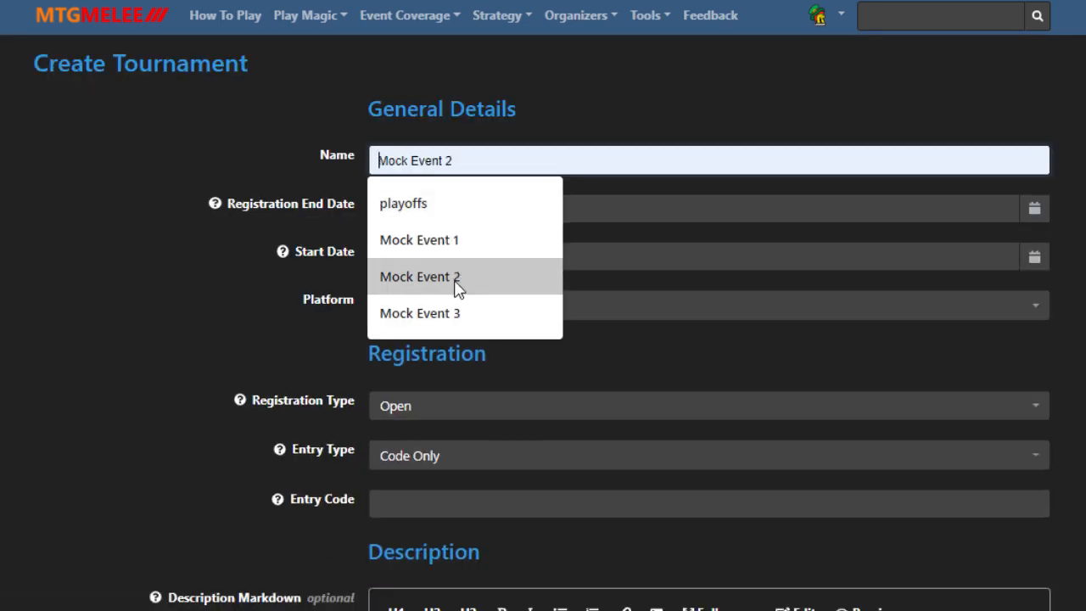
click(458, 311)
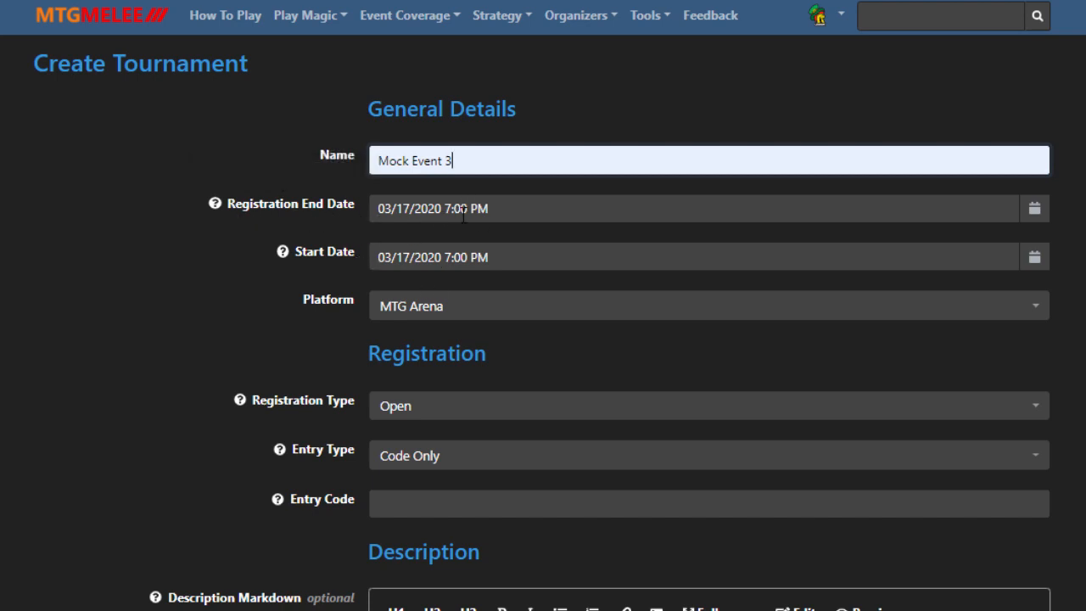
mouse_move(215, 208)
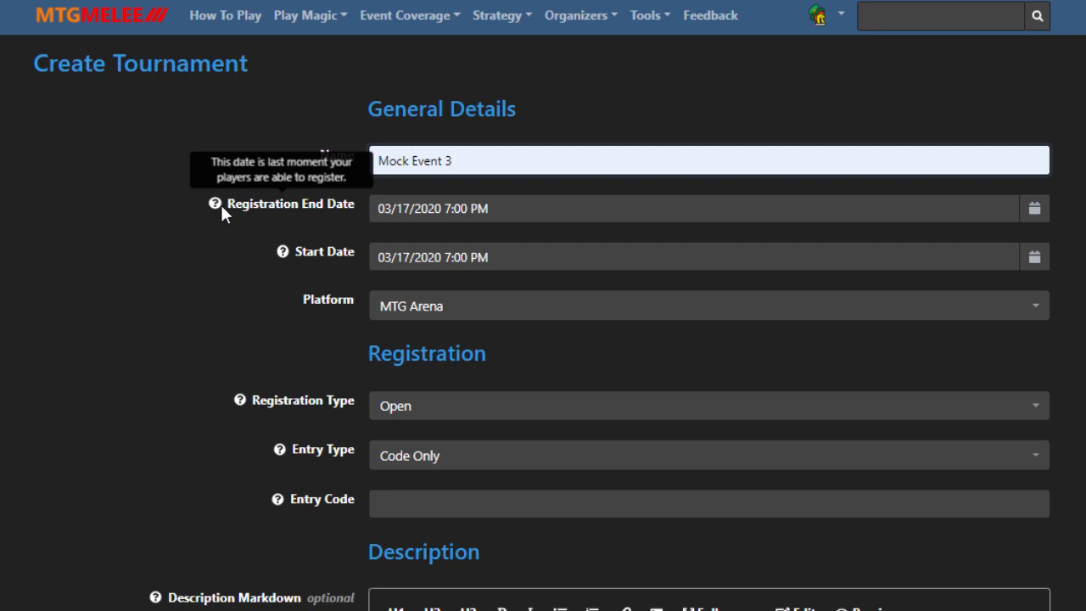
scroll(552, 230, down, 1)
click(499, 214)
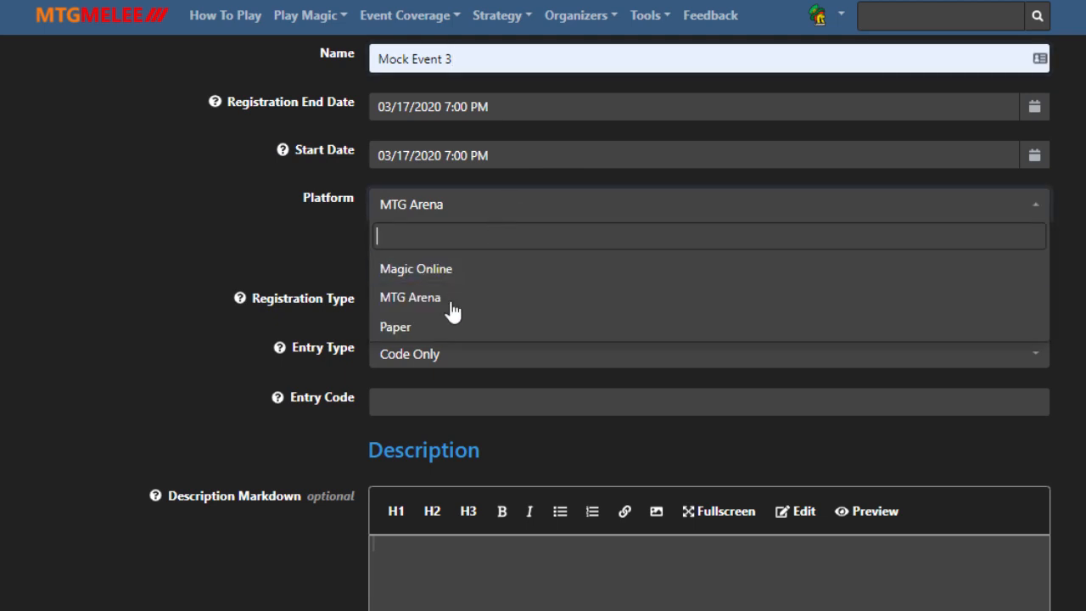
click(301, 240)
Try the Invite Only registration type and return the setting to Open.
scroll(246, 280, down, 1)
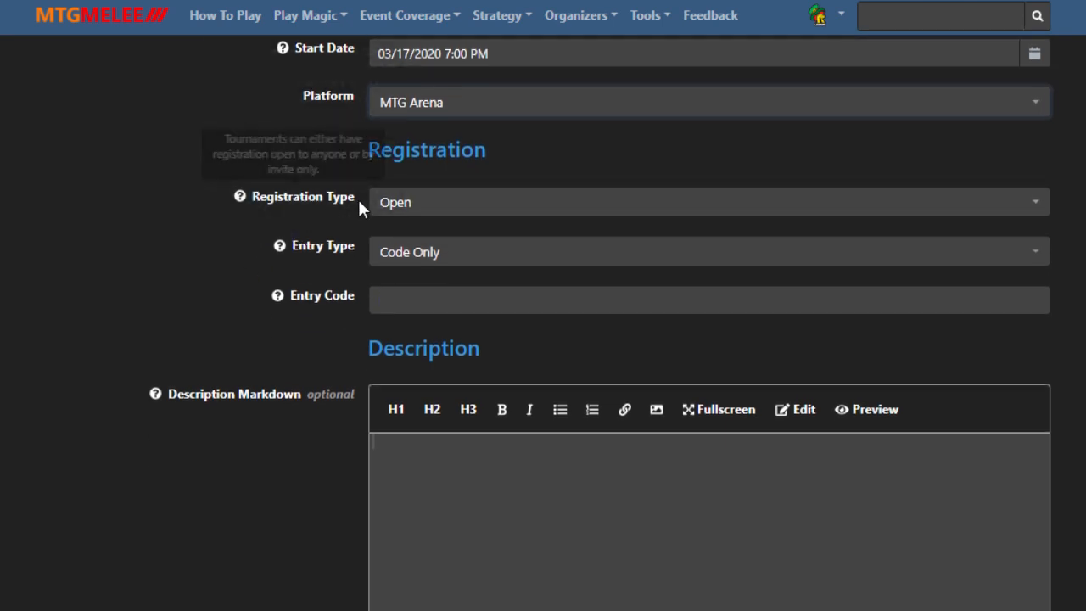
click(425, 205)
click(424, 205)
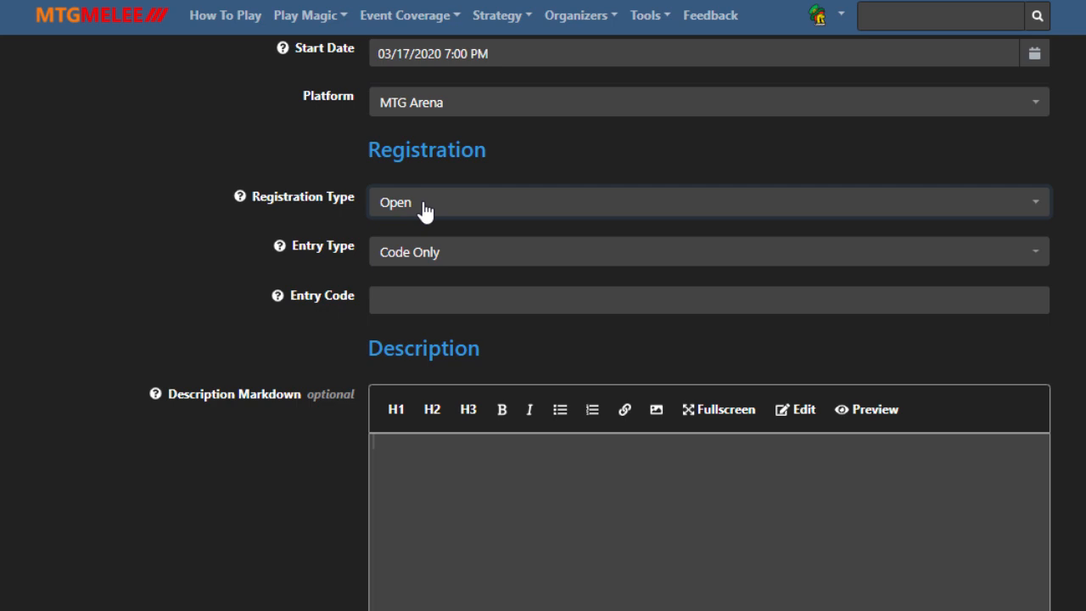
click(424, 205)
click(441, 267)
mouse_move(309, 297)
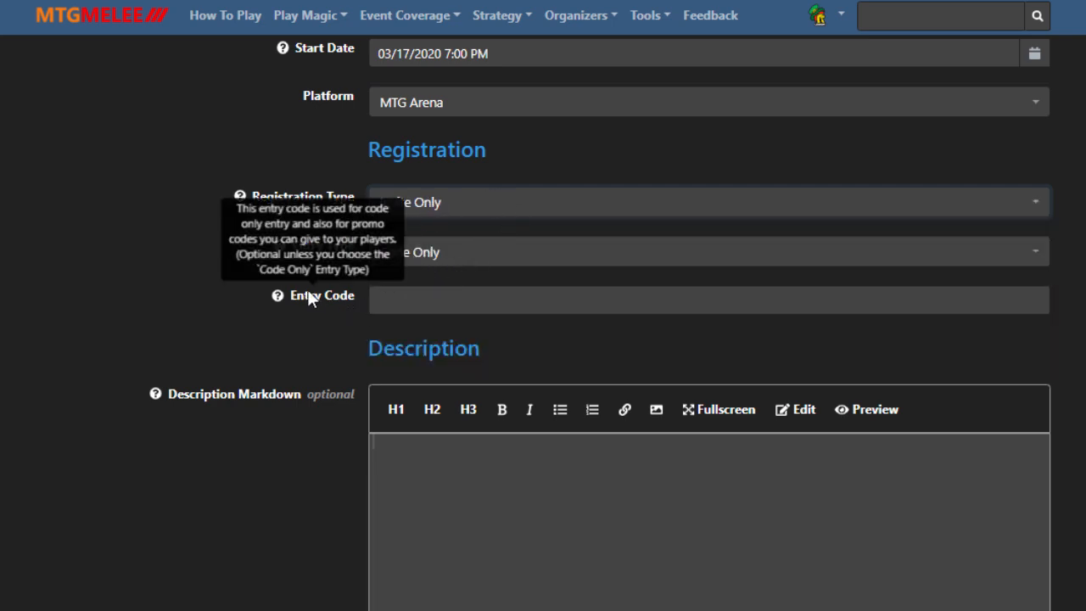
click(443, 207)
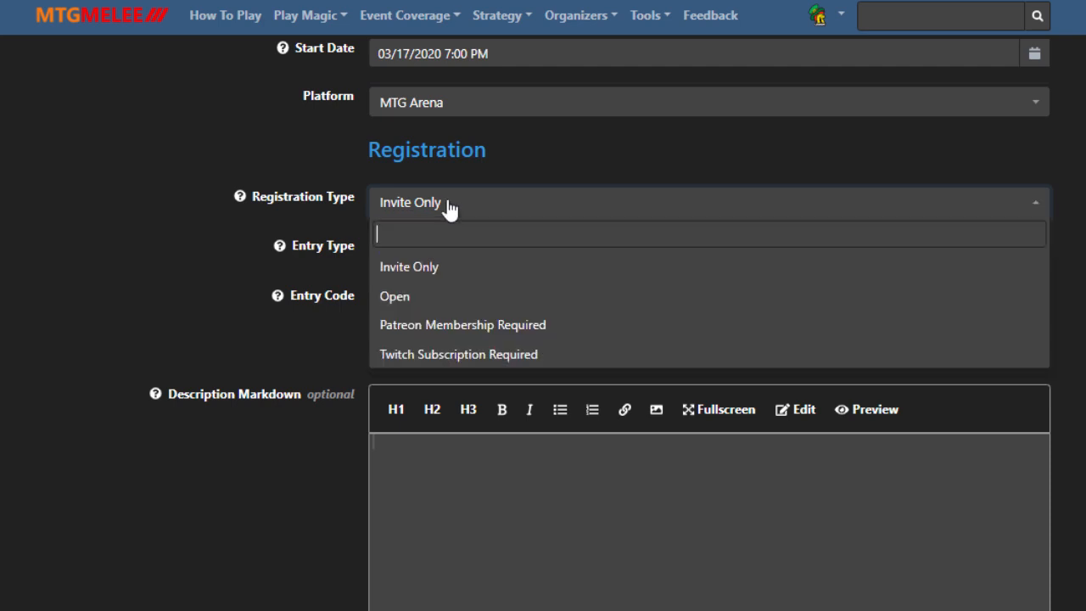
click(437, 297)
Set the tournament's entry type to Free.
click(443, 254)
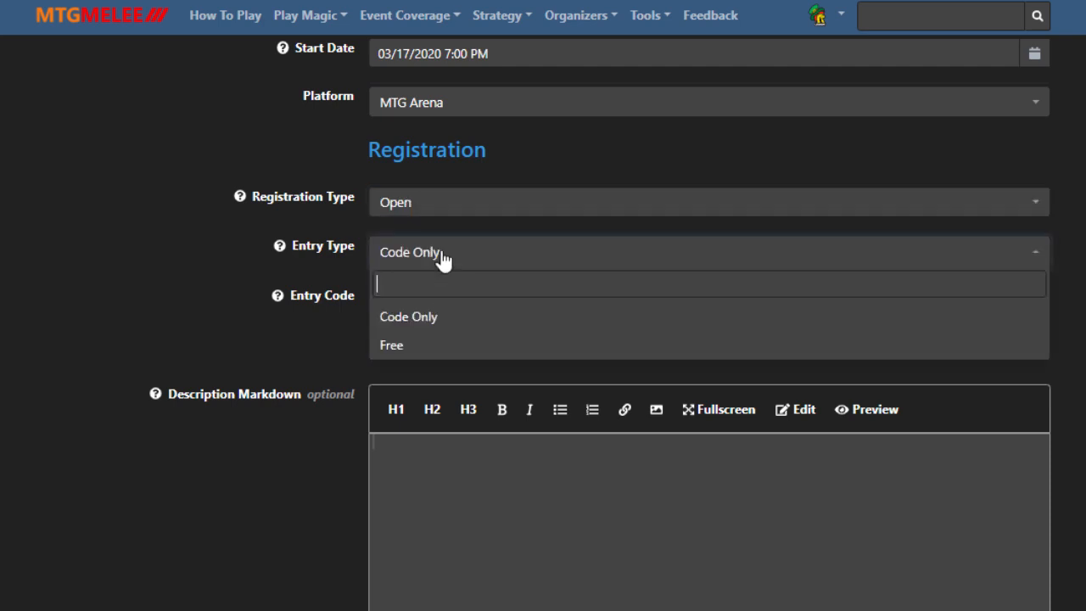
click(415, 350)
scroll(100, 311, down, 1)
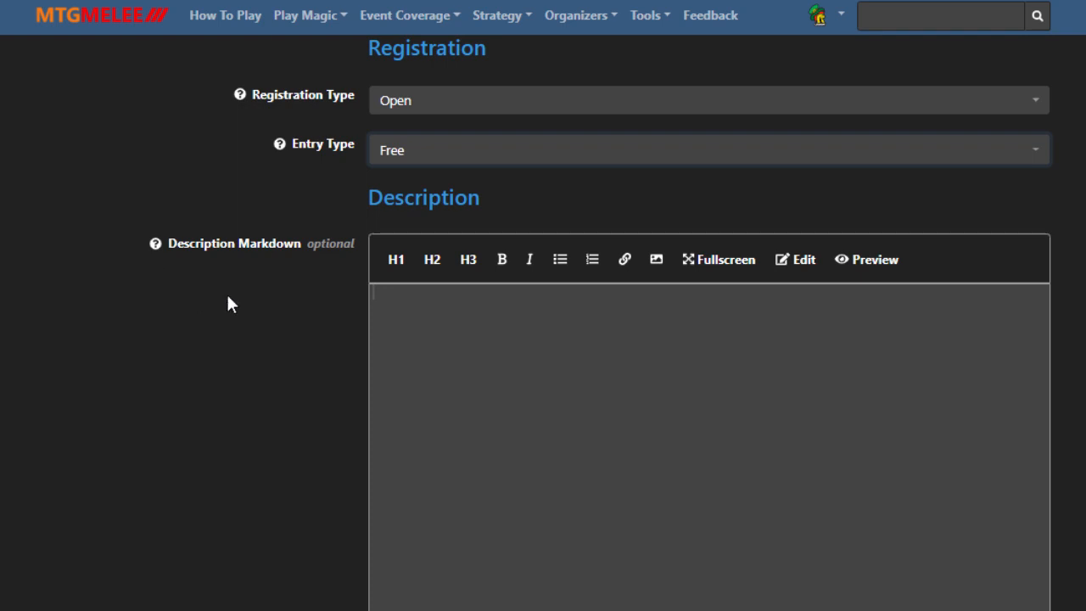
Start the tournament description with the level-one heading "Legion Events Mock".
scroll(420, 305, down, 1)
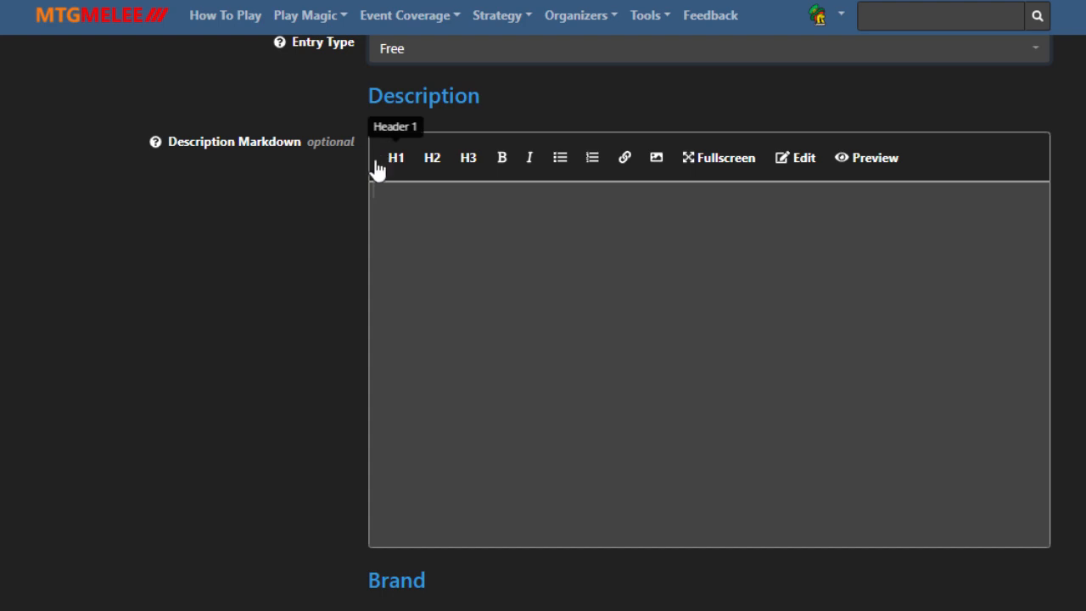
mouse_move(302, 153)
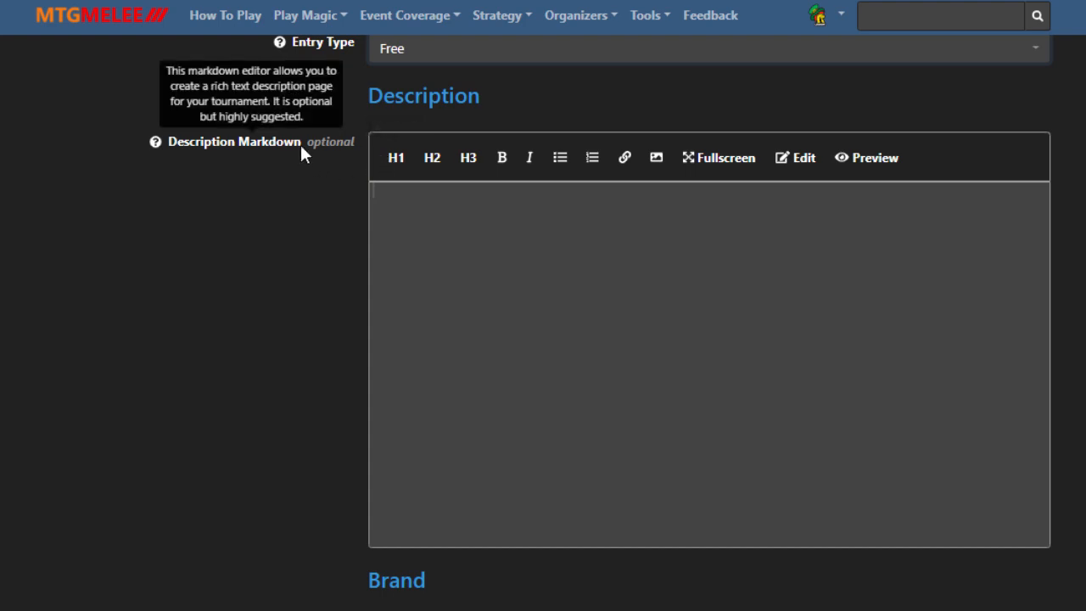
click(399, 167)
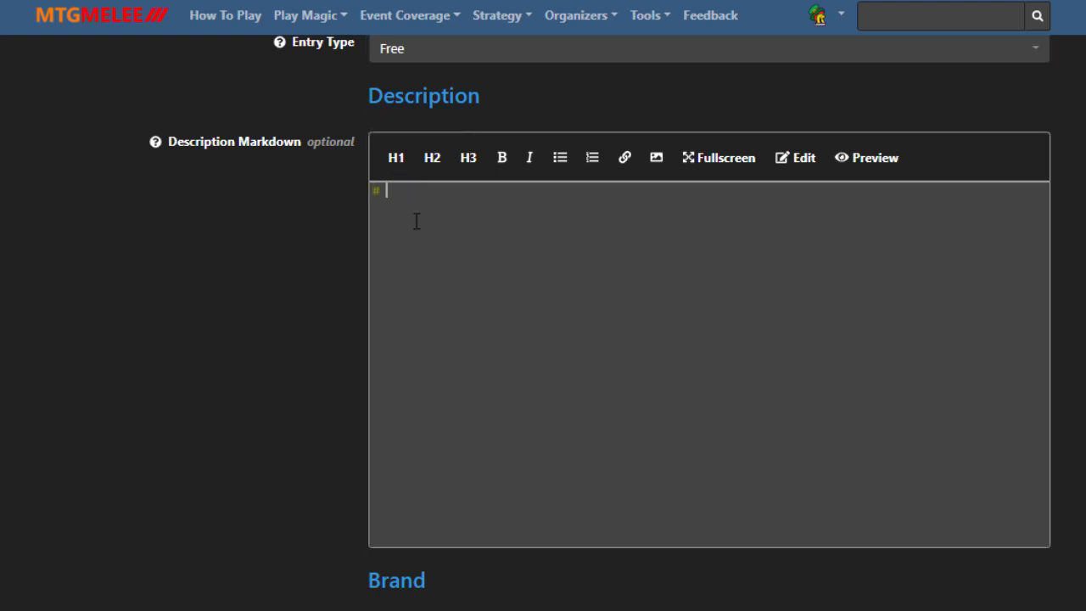
text(Legion Events Mock)
key(Return)
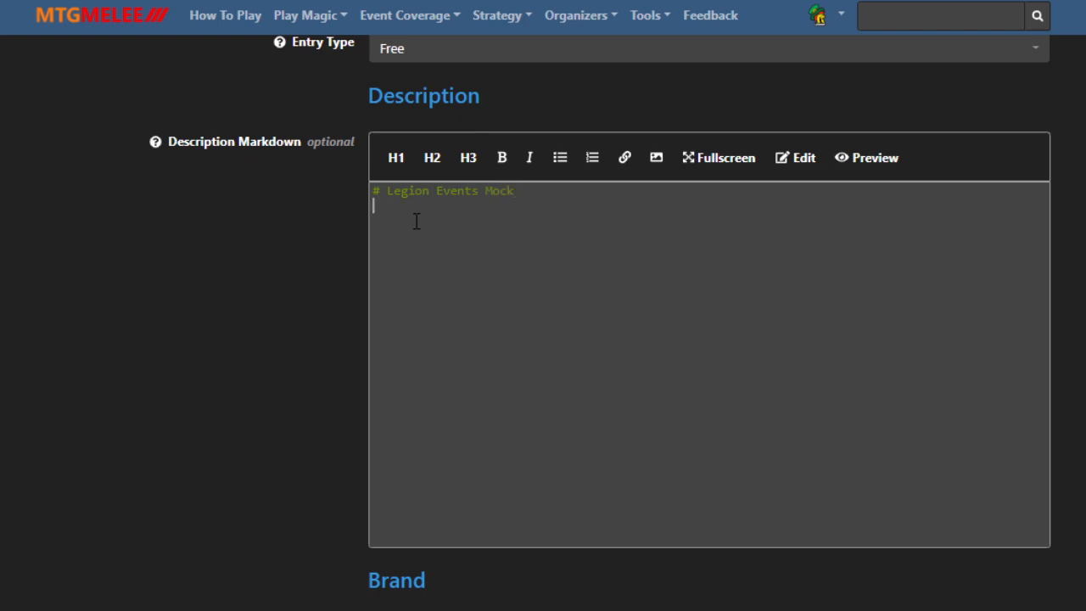
Add a bulleted list under the heading with "best of 1", "no decklists" and "Hi, how ya doin....", and preview the description.
click(560, 165)
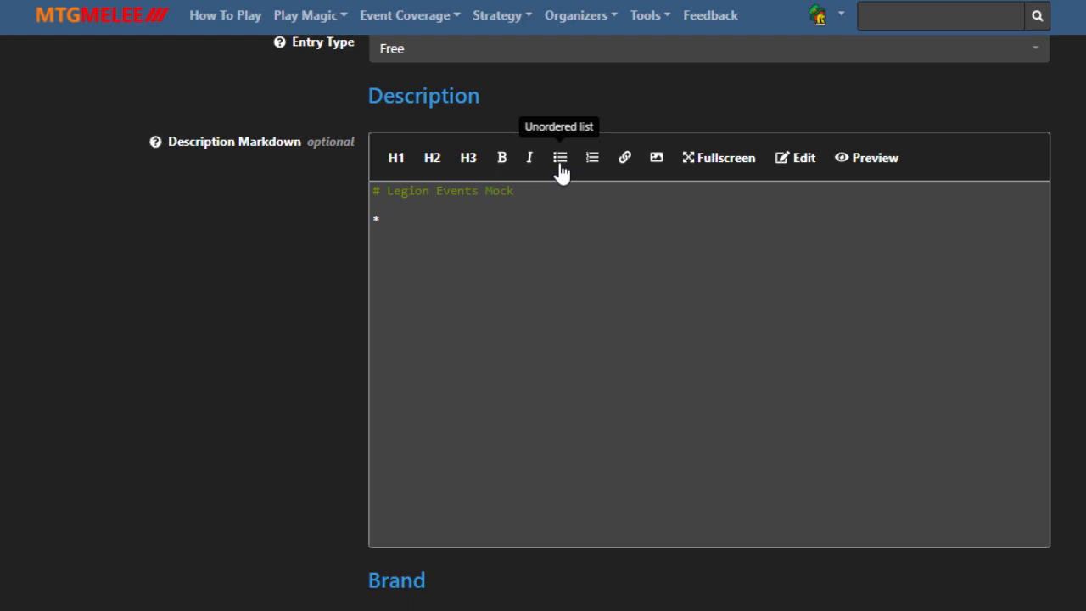
text(best of 1)
key(Return)
text(no decklis)
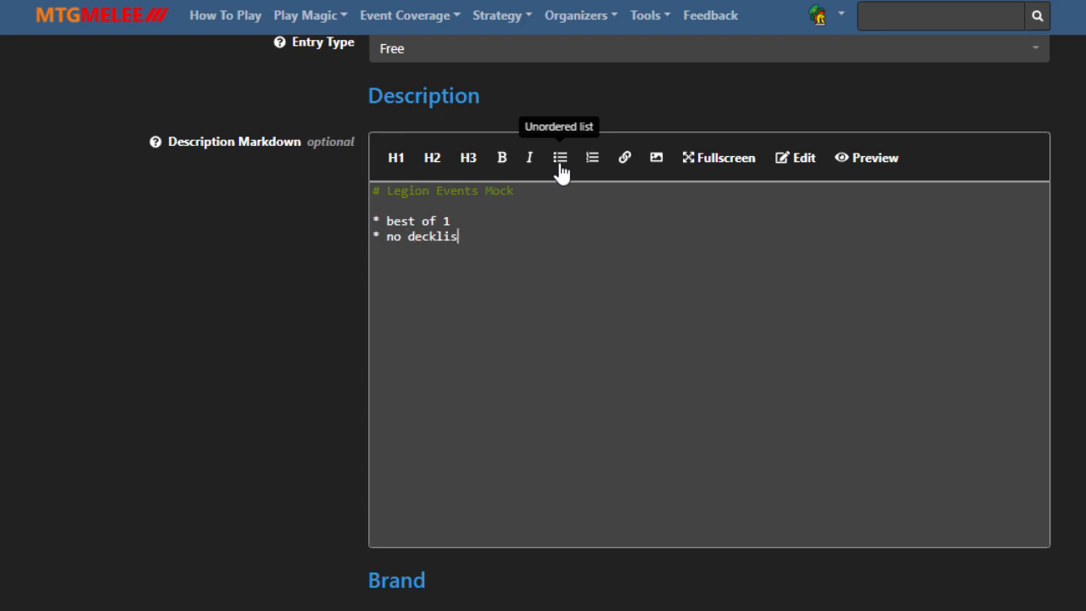
text(ts)
key(Return)
text(Hi, how ya doin..)
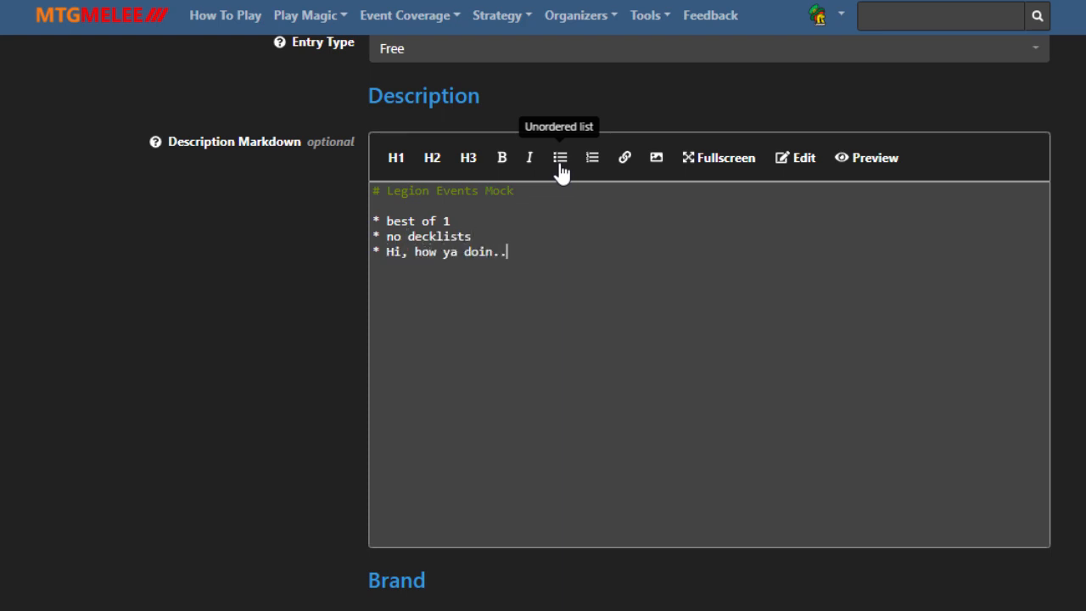
text(..)
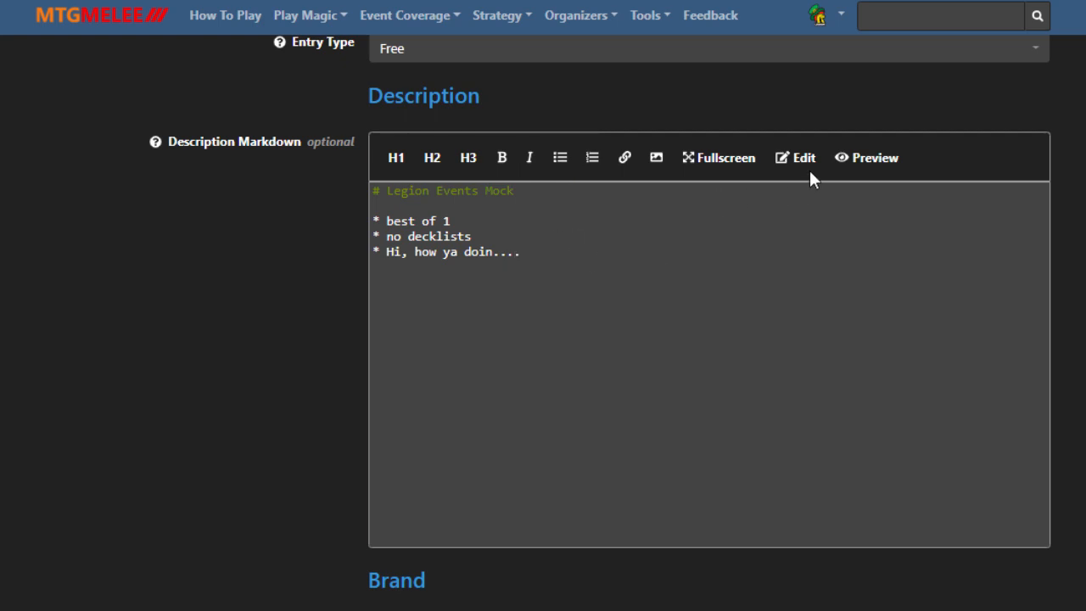
click(878, 160)
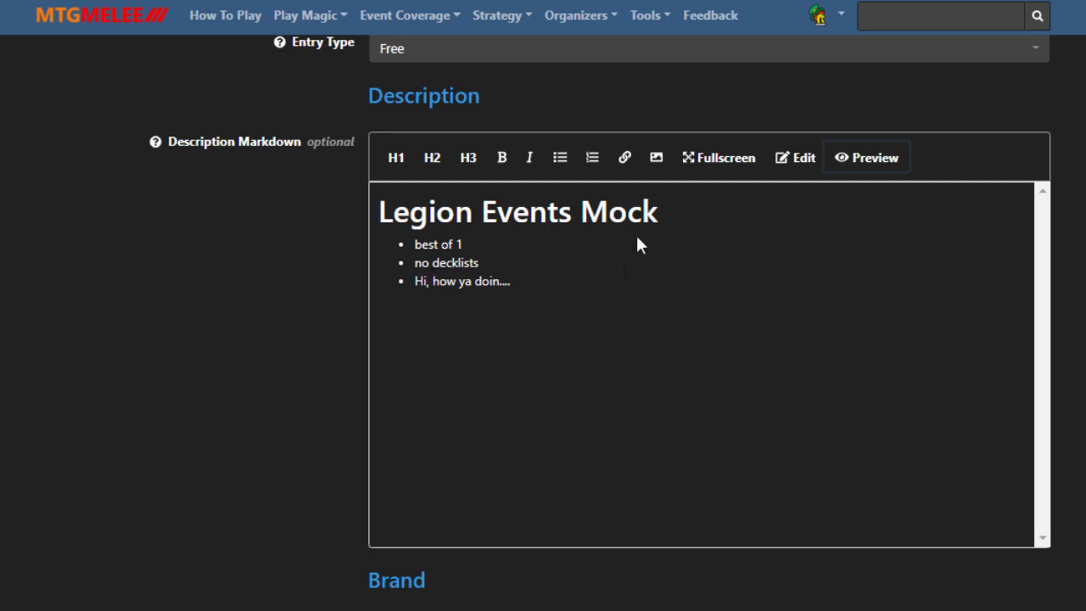
click(801, 159)
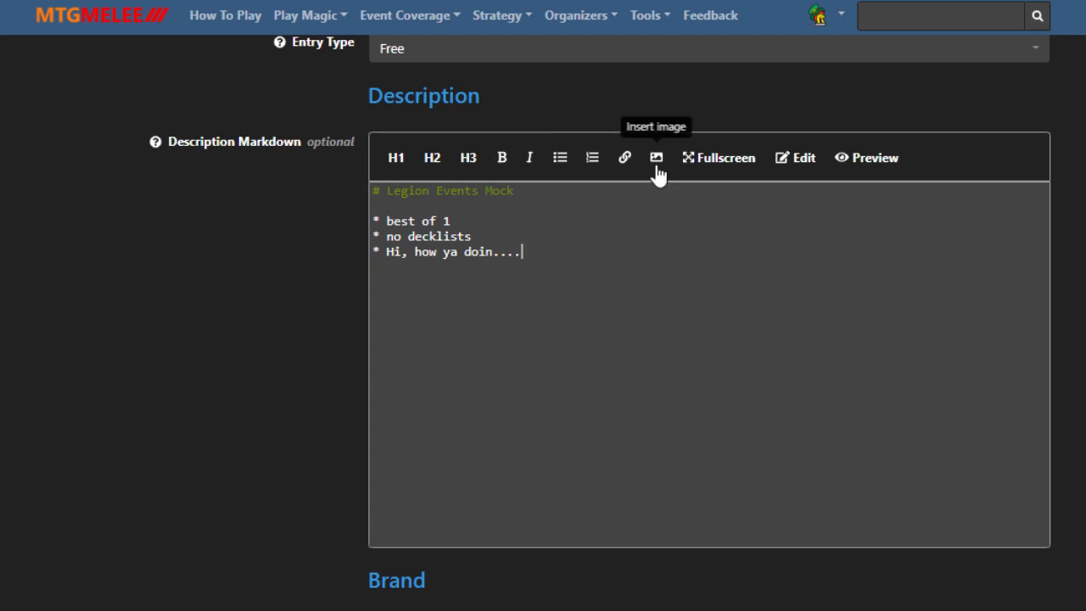
Enter "This is just a mockup" as the tournament's brand text.
scroll(201, 351, down, 2)
scroll(241, 347, down, 1)
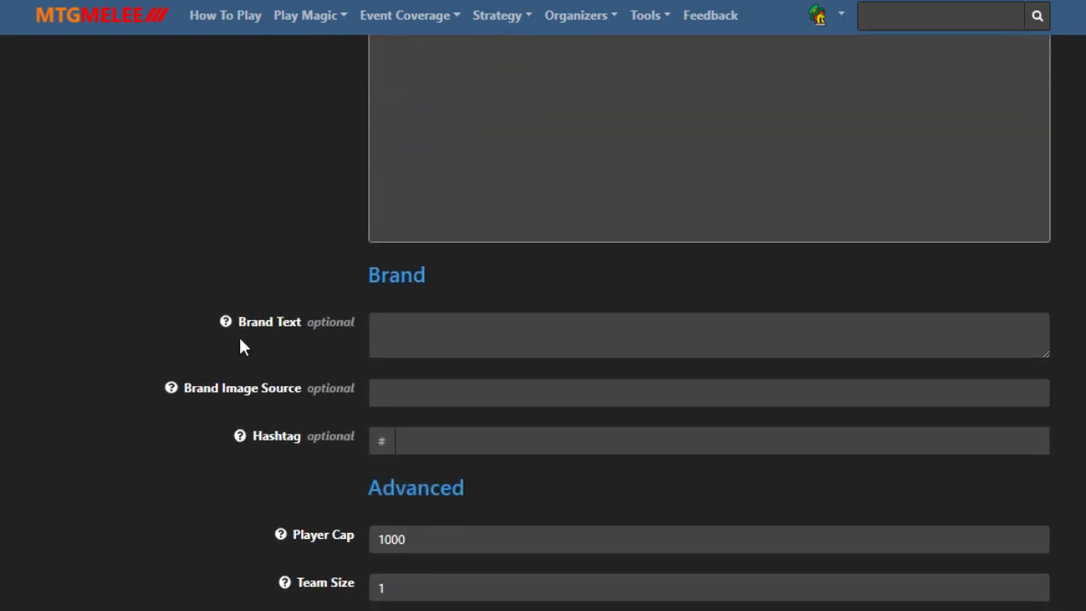
click(468, 327)
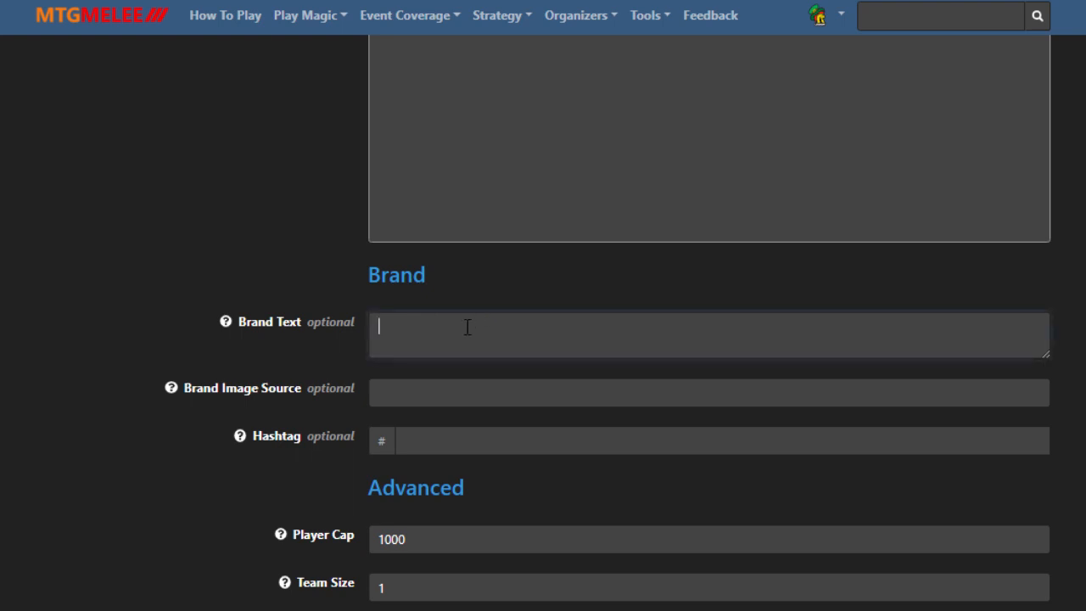
mouse_move(287, 323)
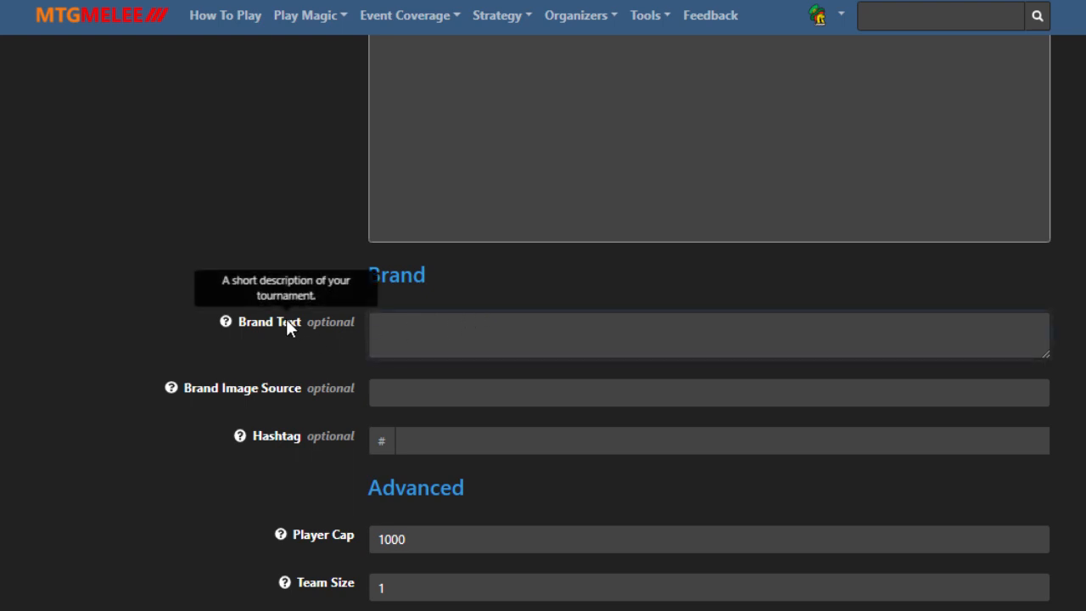
text(Th)
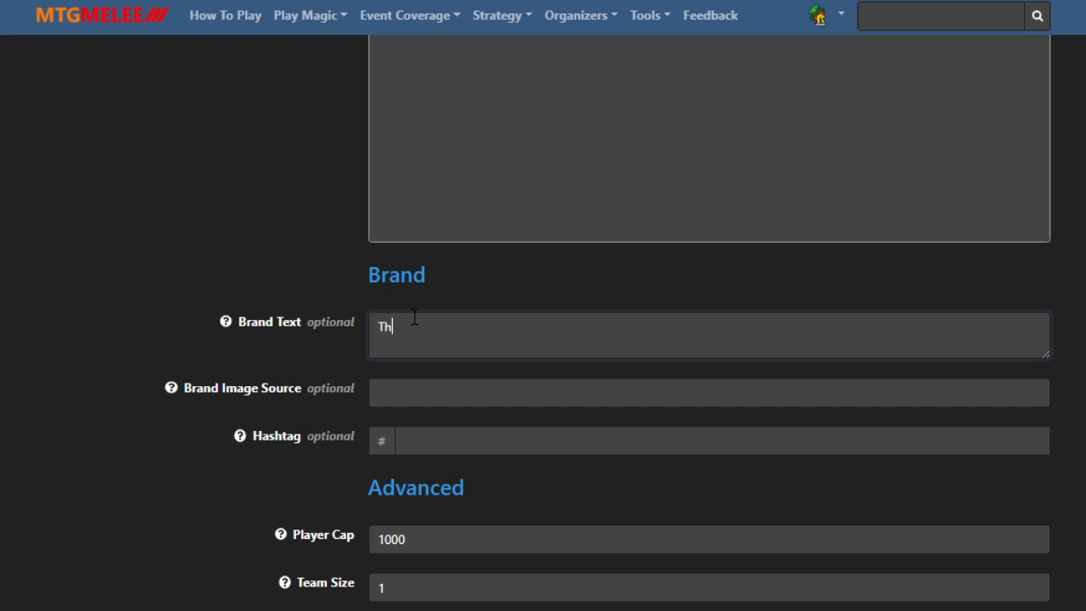
text(is is just a mockup)
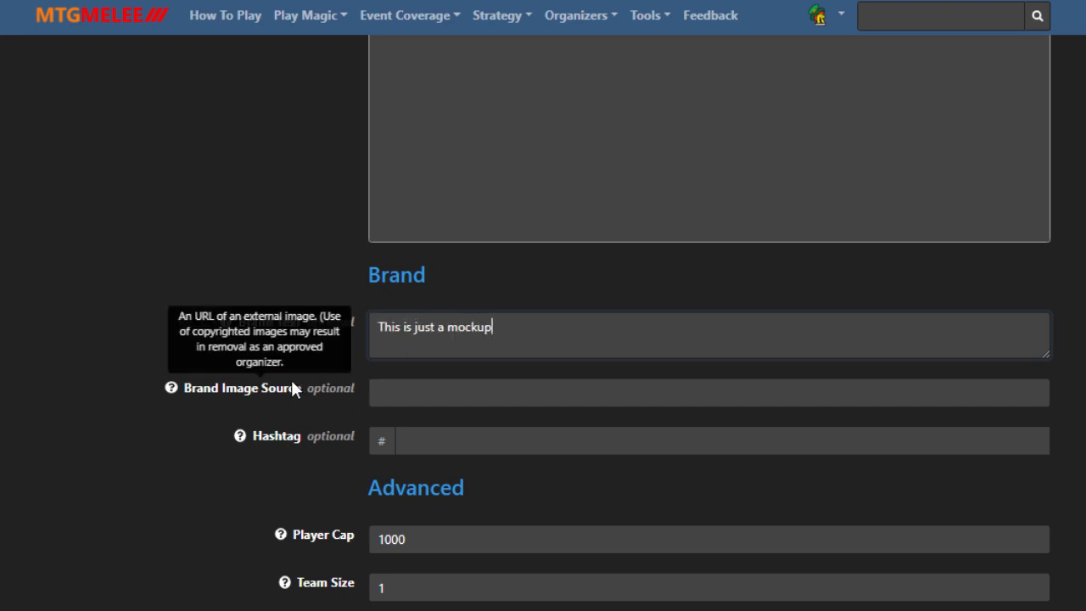
click(412, 394)
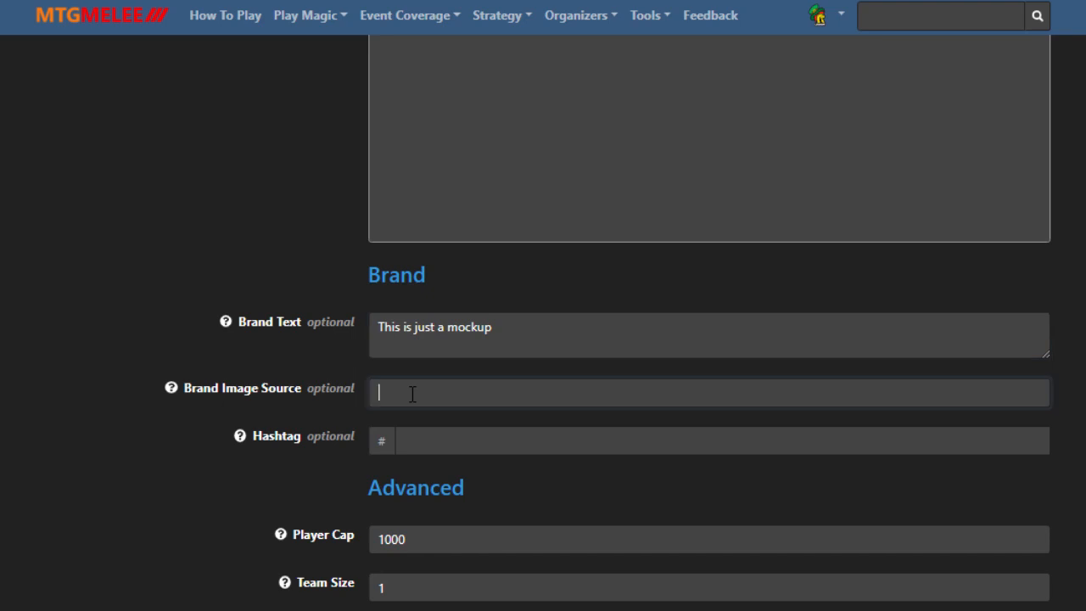
text(https://pbs.twimg.com/media/ERGxa0cX0AIB7AH.png)
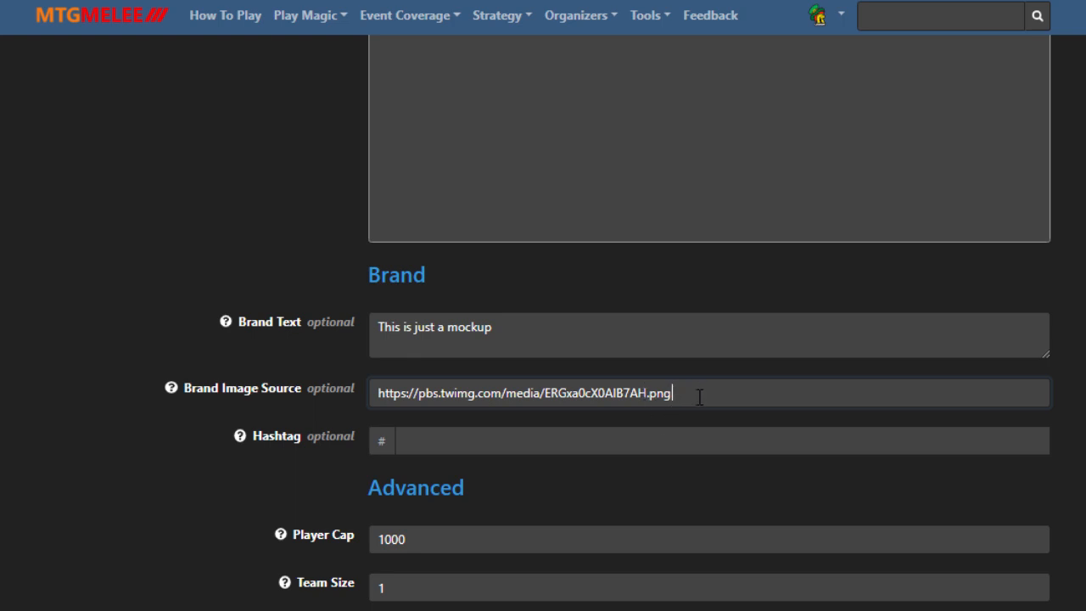
click(452, 435)
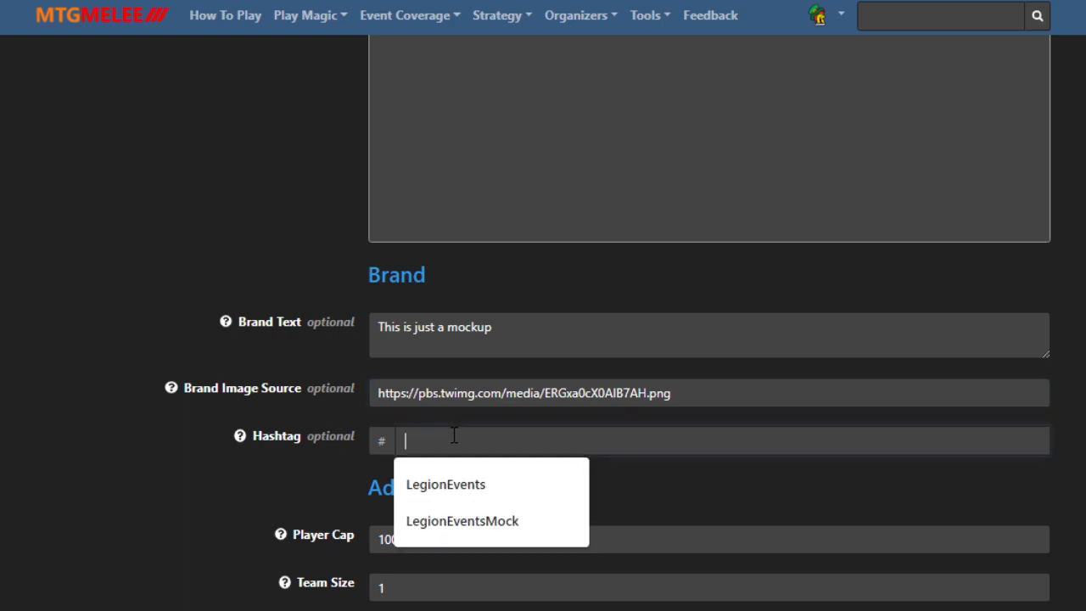
click(465, 520)
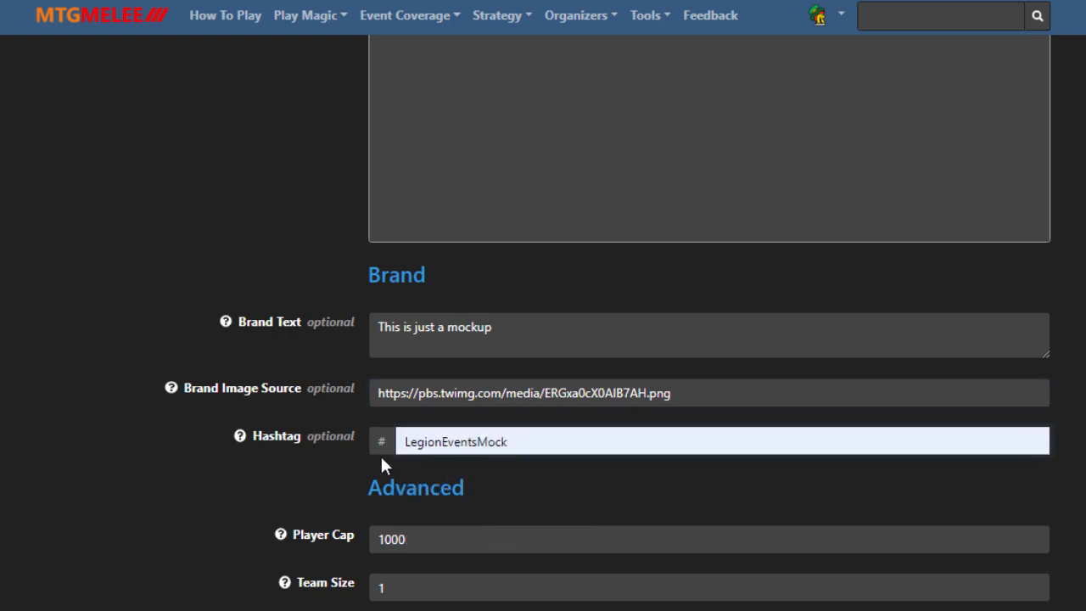
mouse_move(260, 430)
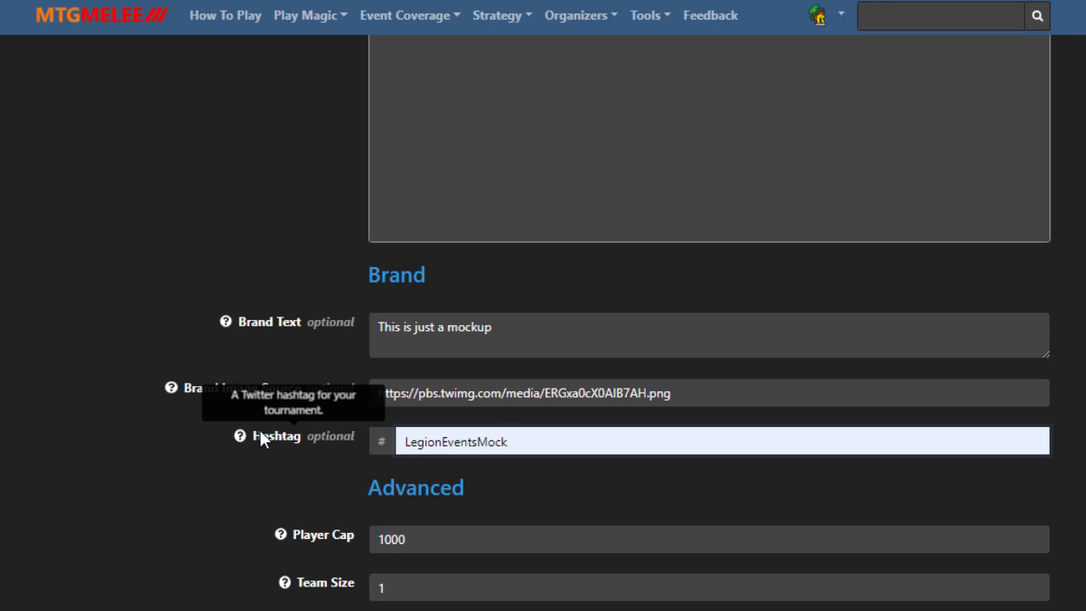
Set the tournament's player cap to 8.
scroll(260, 430, down, 3)
click(304, 338)
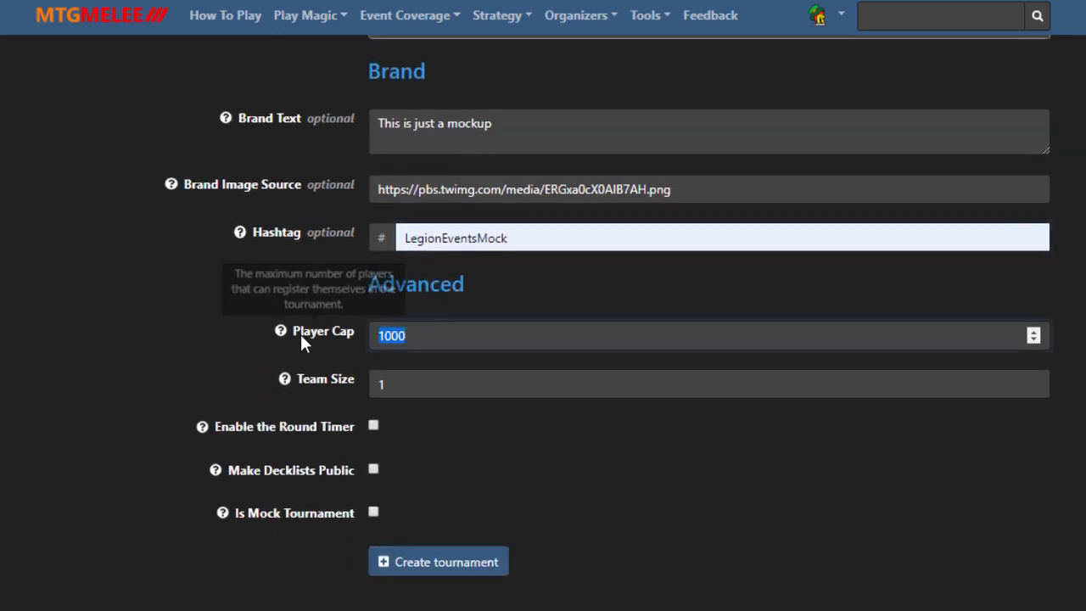
text(8)
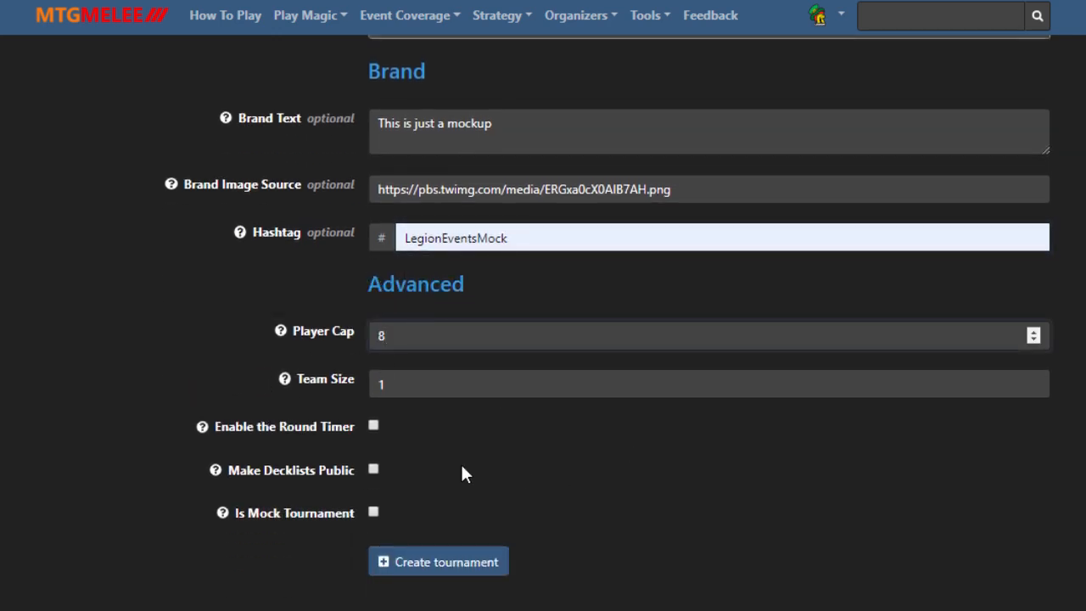
Enable the round timer with a round length of 30 minutes and create the tournament.
scroll(151, 433, down, 3)
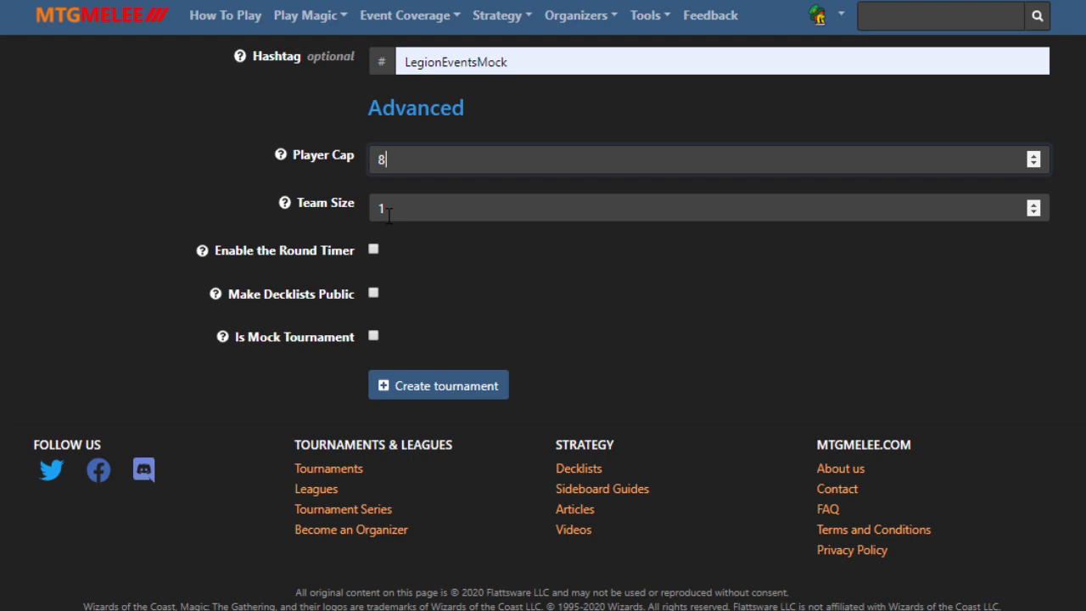
click(373, 250)
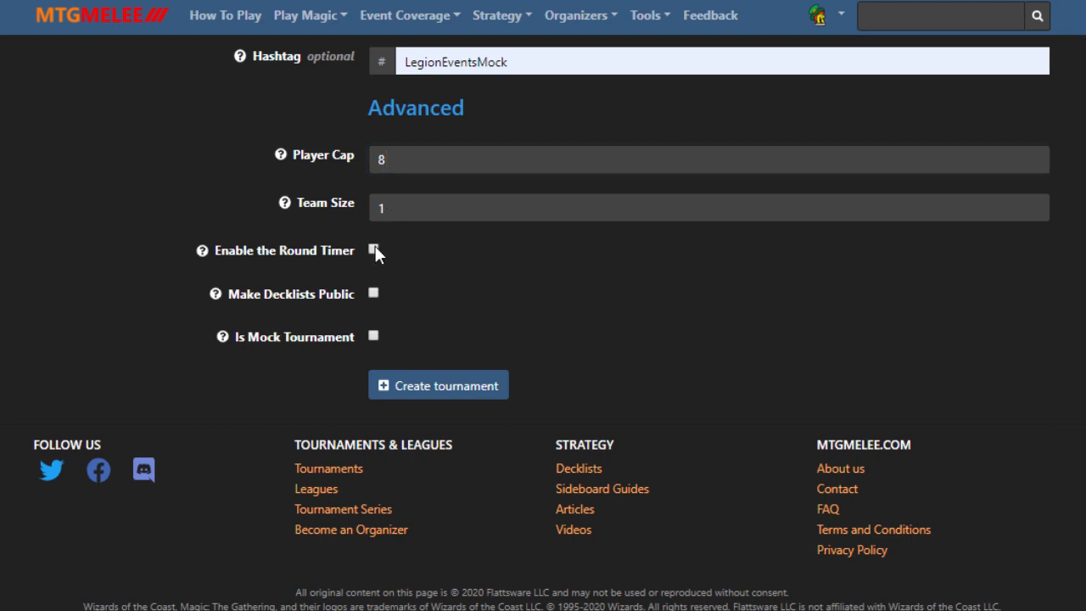
click(345, 297)
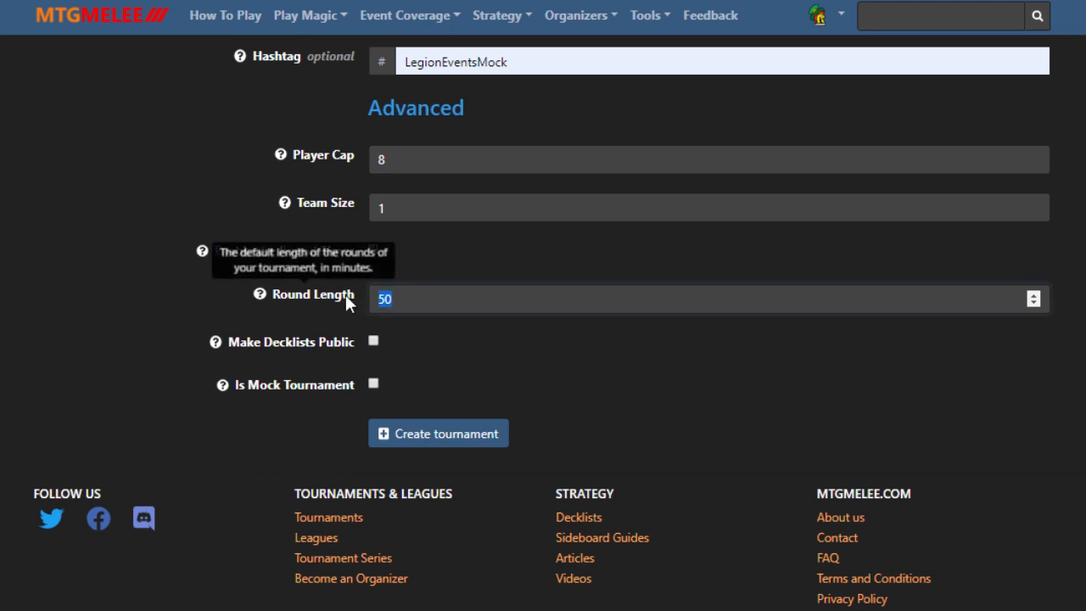
text(30)
click(448, 356)
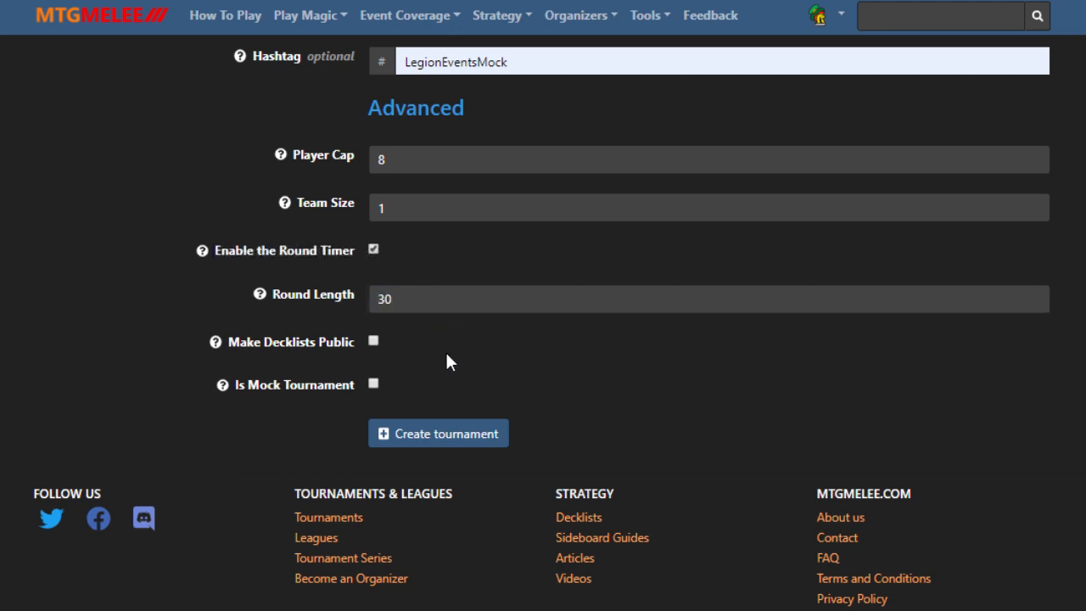
click(352, 340)
click(446, 433)
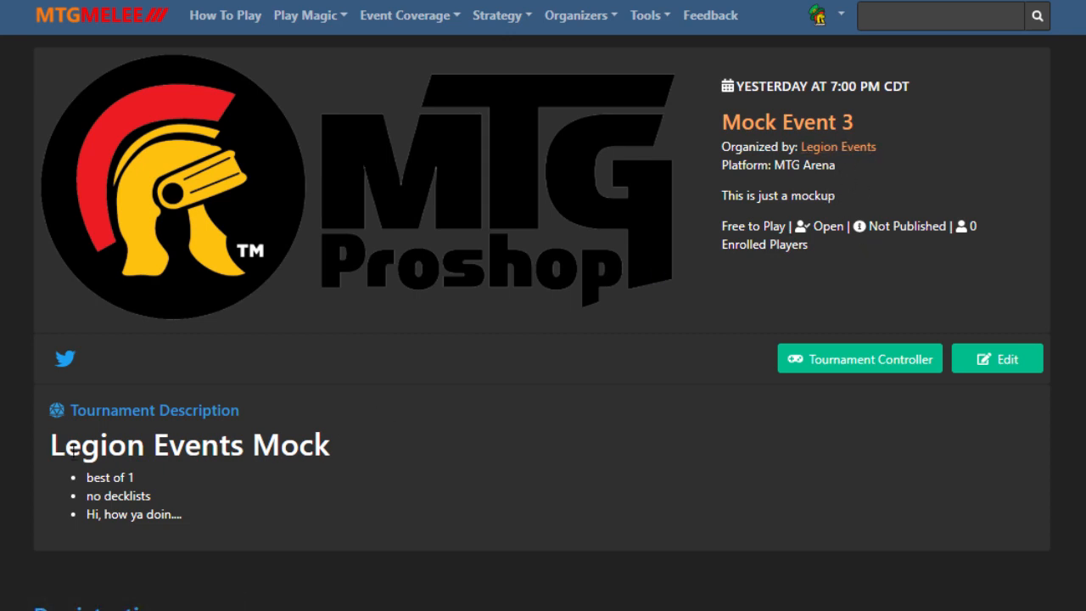
Review the Mock Event 3 tournament page, then open the phases in its Tournament Controller.
scroll(347, 447, down, 1)
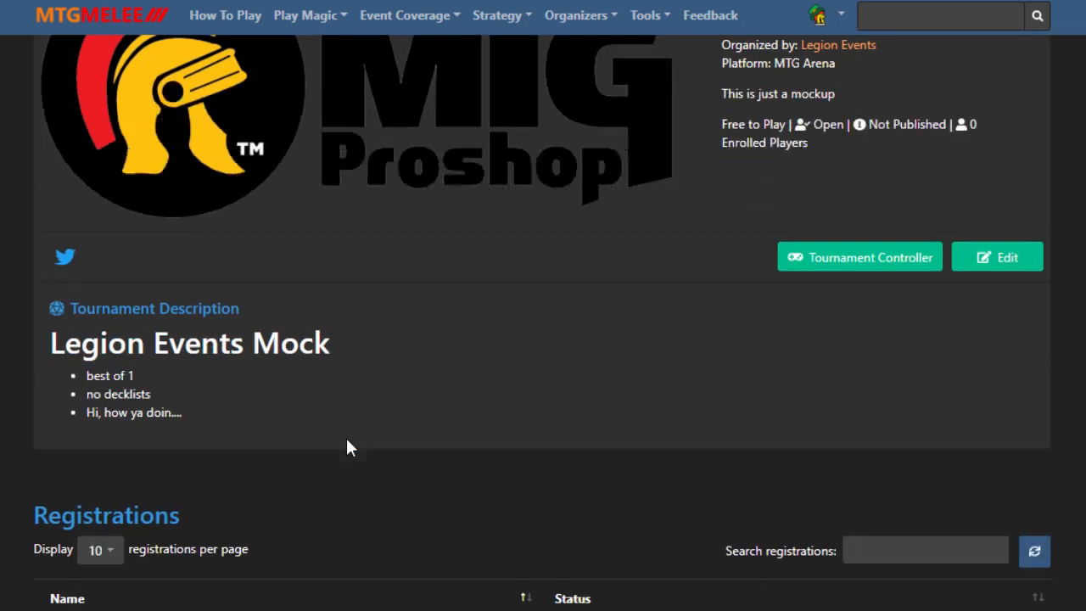
scroll(346, 447, down, 4)
scroll(343, 448, up, 4)
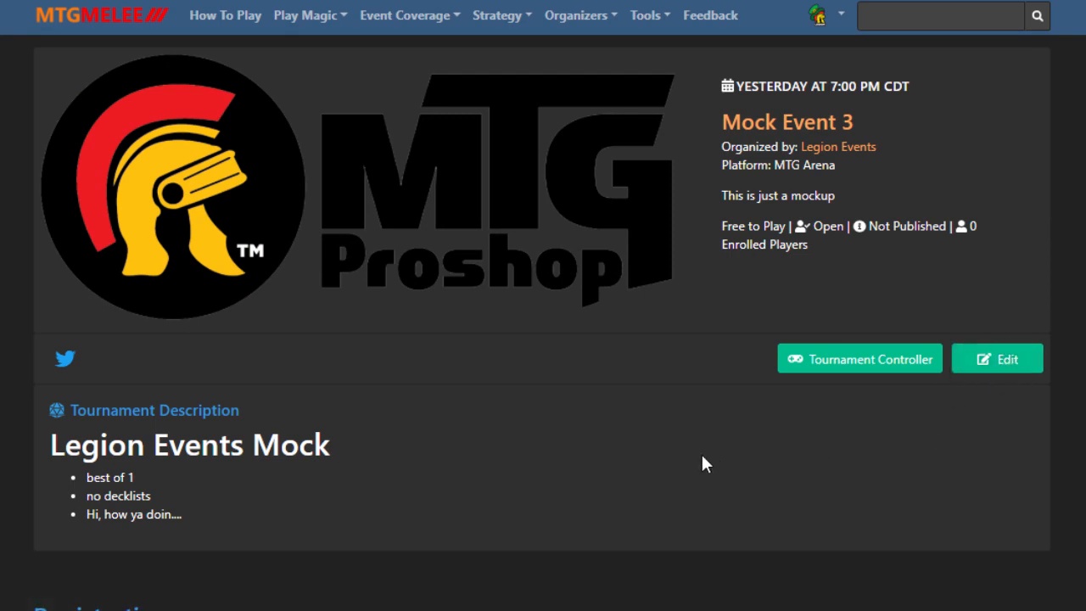
click(840, 364)
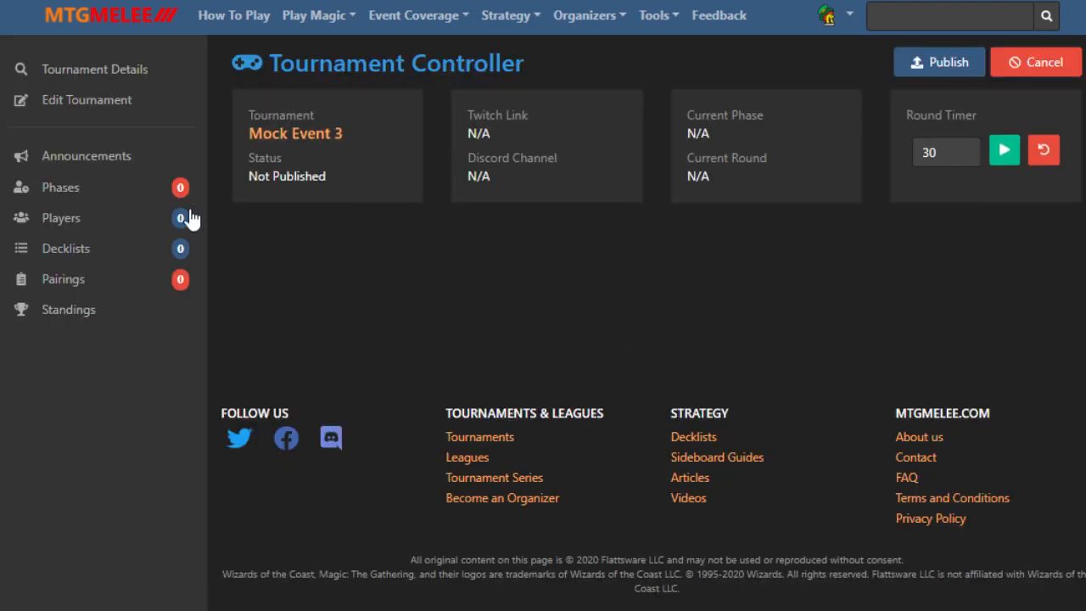
click(87, 194)
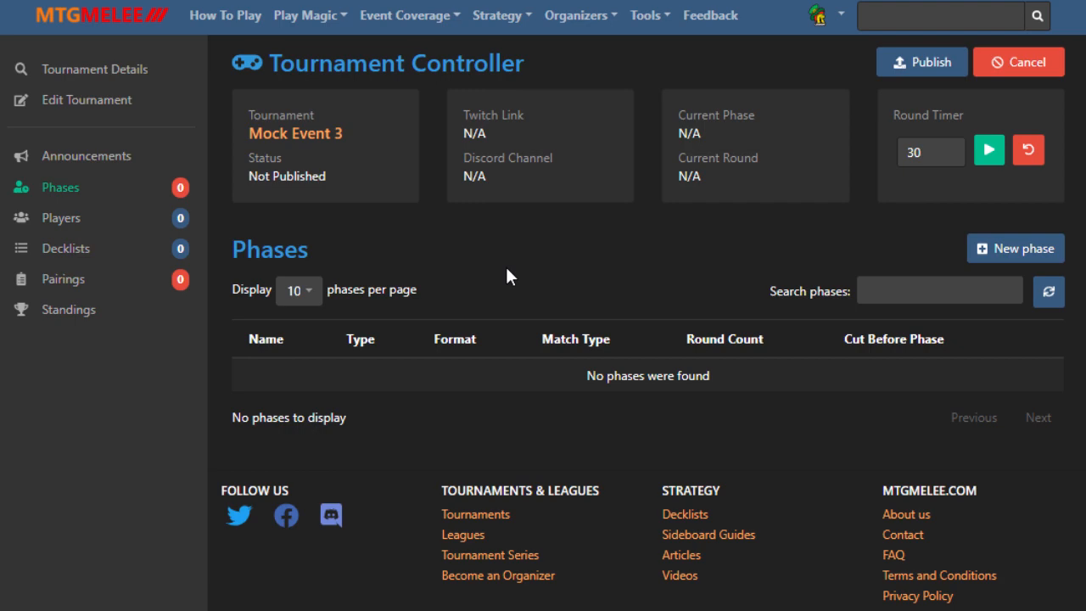
Add a phase named Mock Event 3 with Swiss pairing, 3 rounds, Standard format and Best of Three matches.
click(1014, 249)
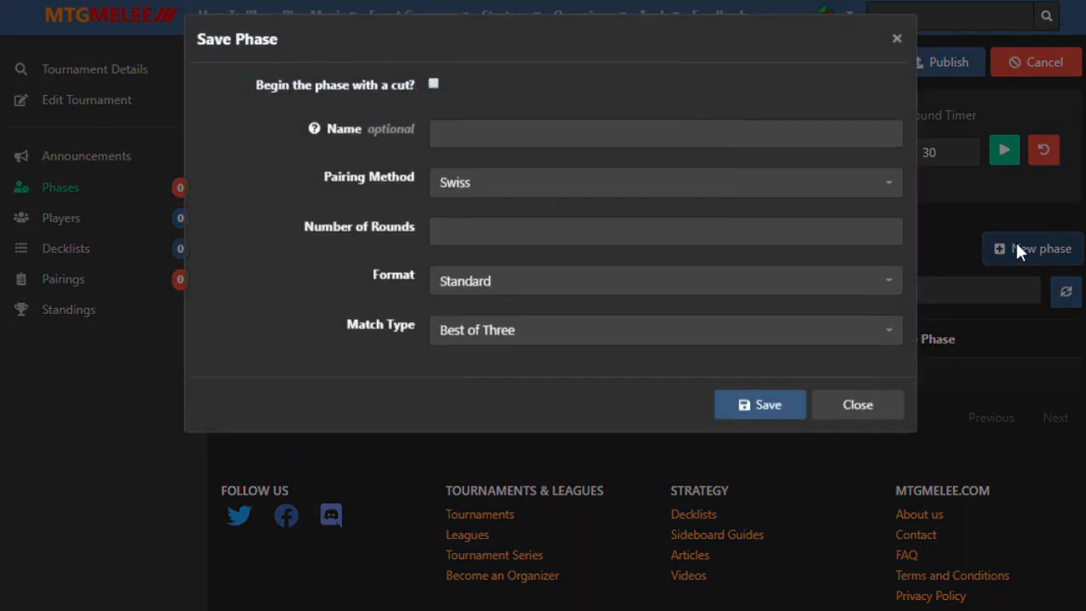
click(897, 43)
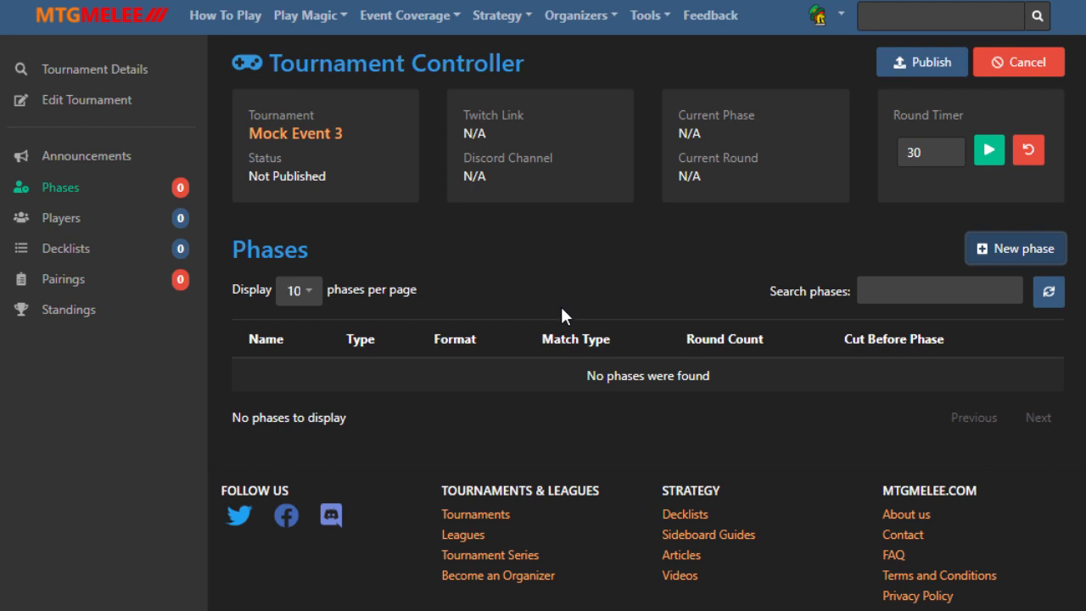
click(1006, 254)
click(461, 139)
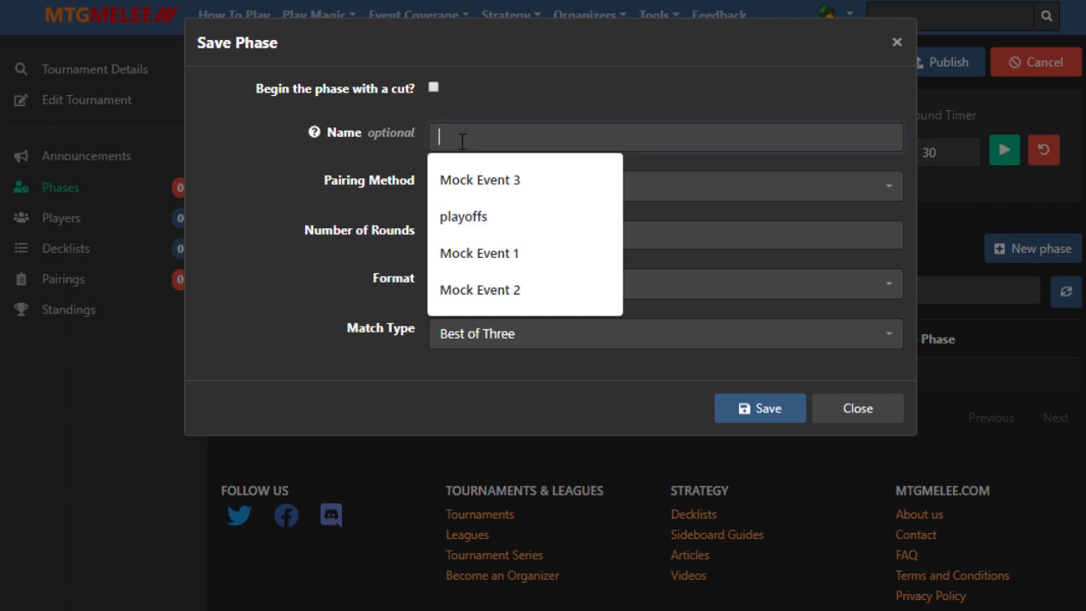
click(478, 179)
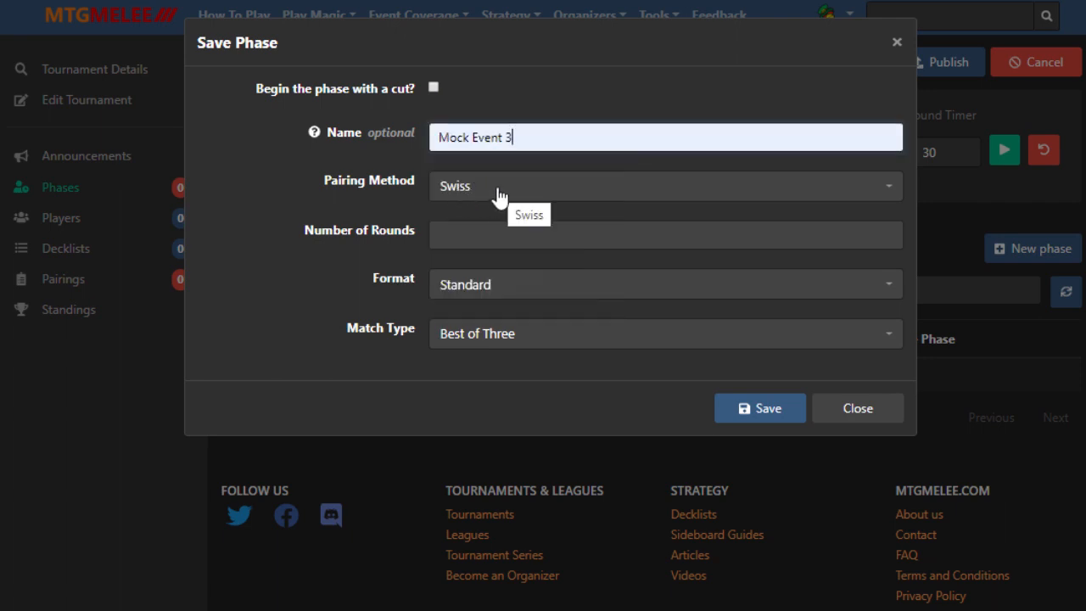
click(485, 236)
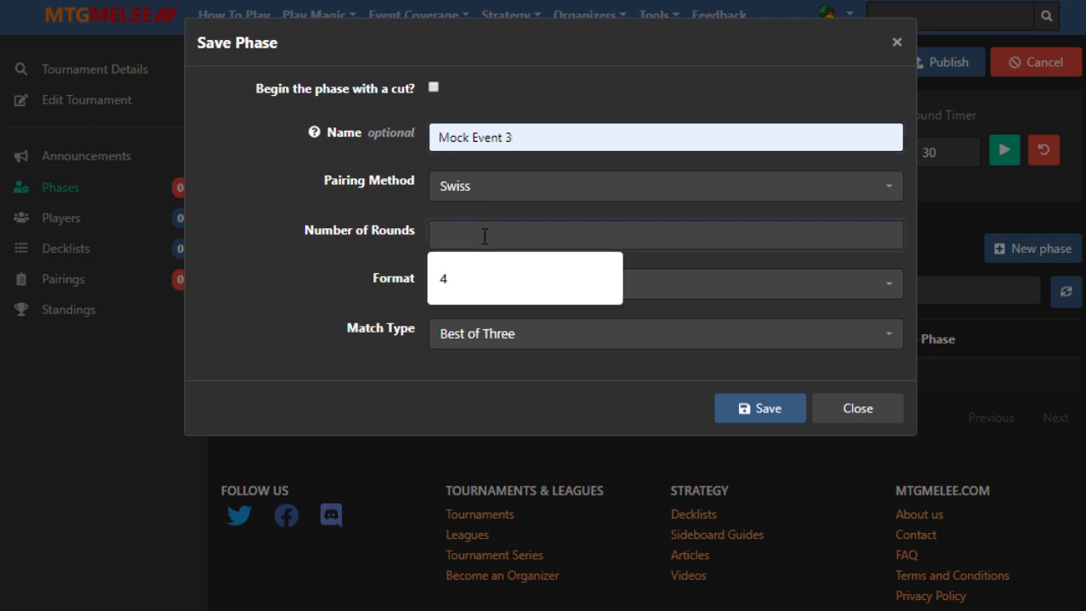
text(3)
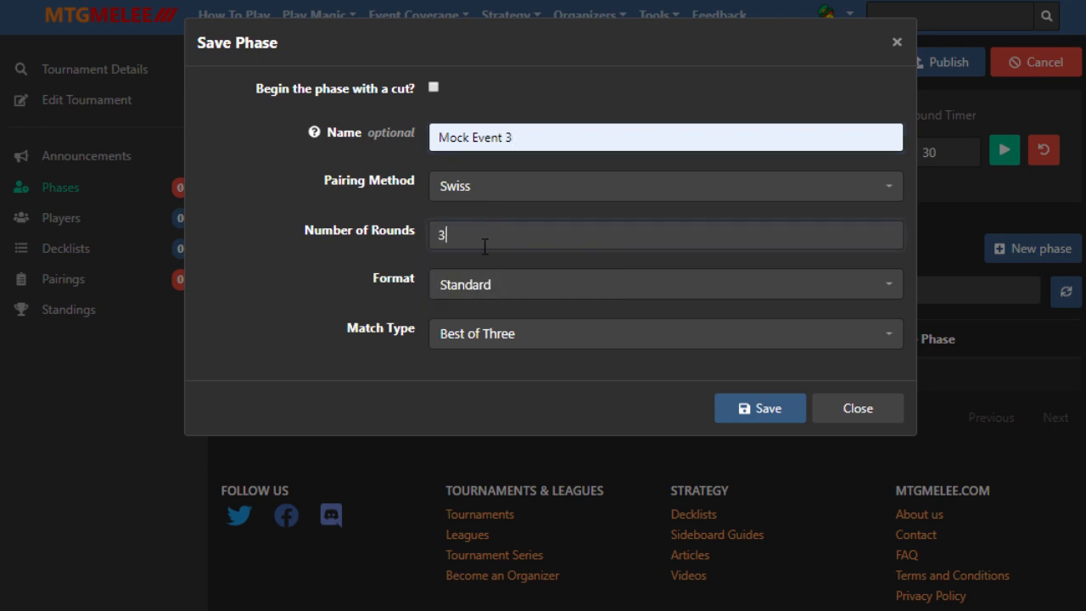
click(494, 332)
click(489, 456)
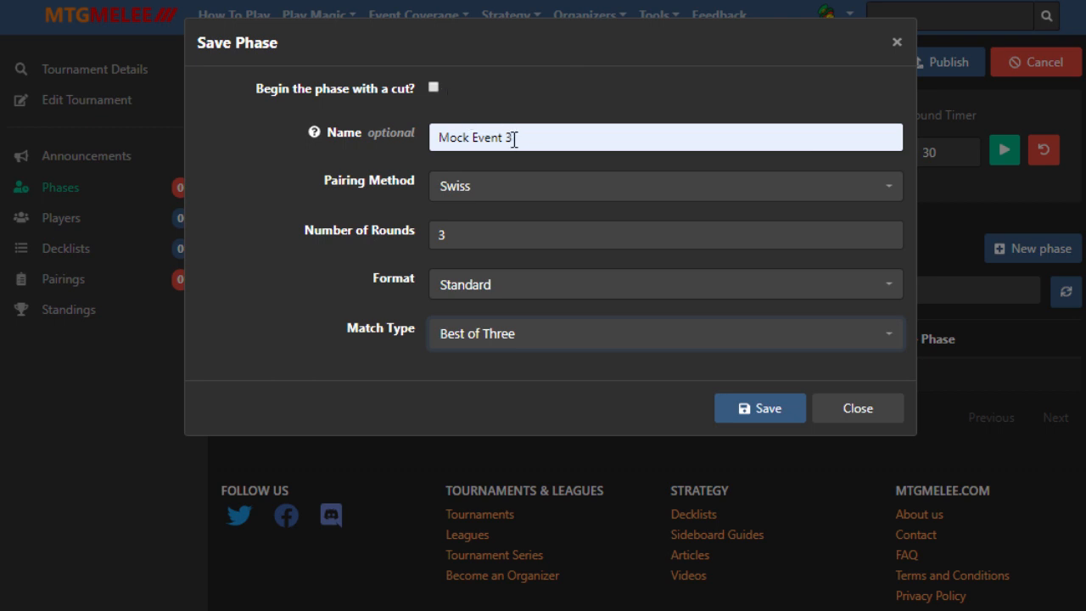
click(769, 420)
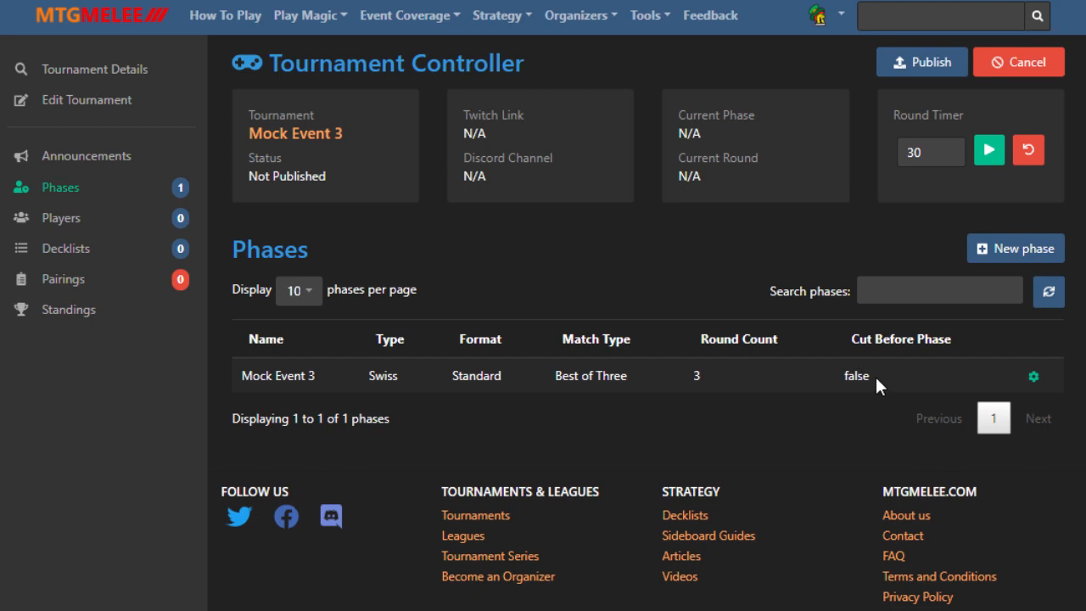
Add a second phase named playoffs with the Playoffs pairing method, a Top X Players cut and a team count of 4.
click(1036, 378)
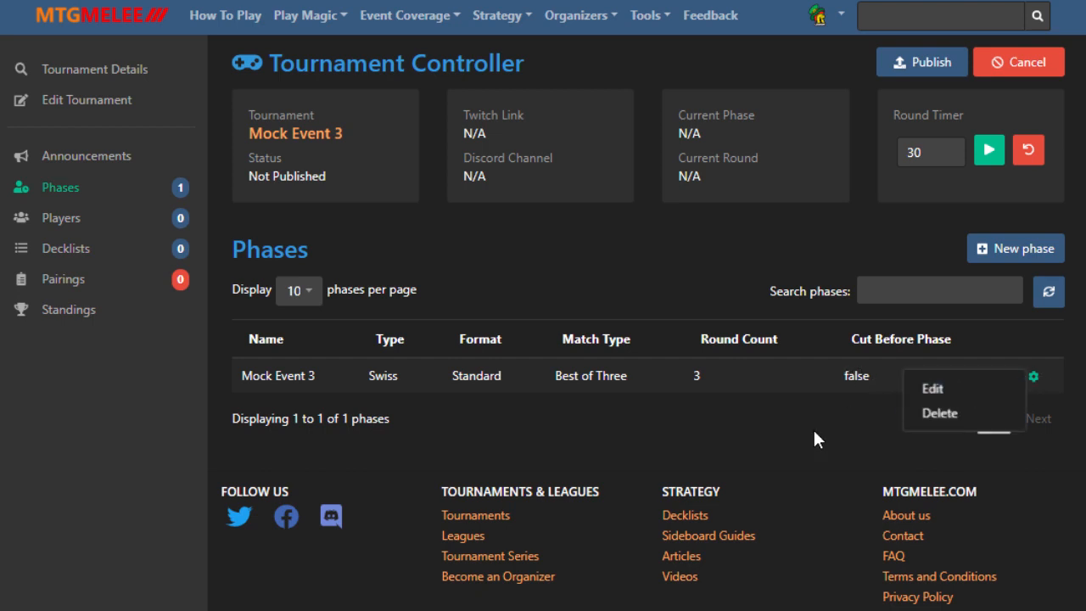
click(766, 413)
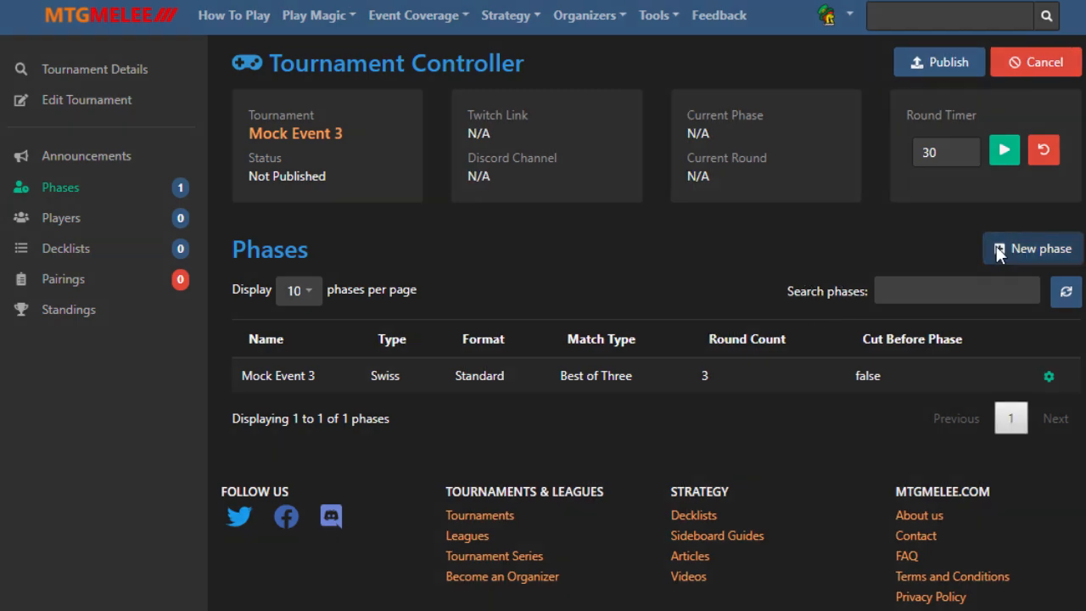
click(993, 249)
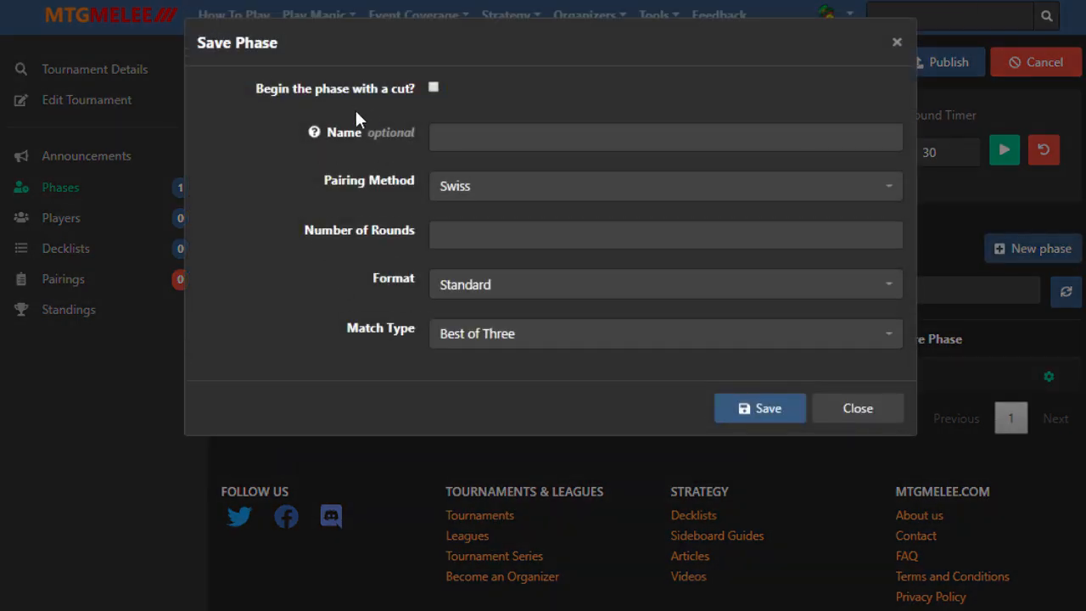
click(462, 190)
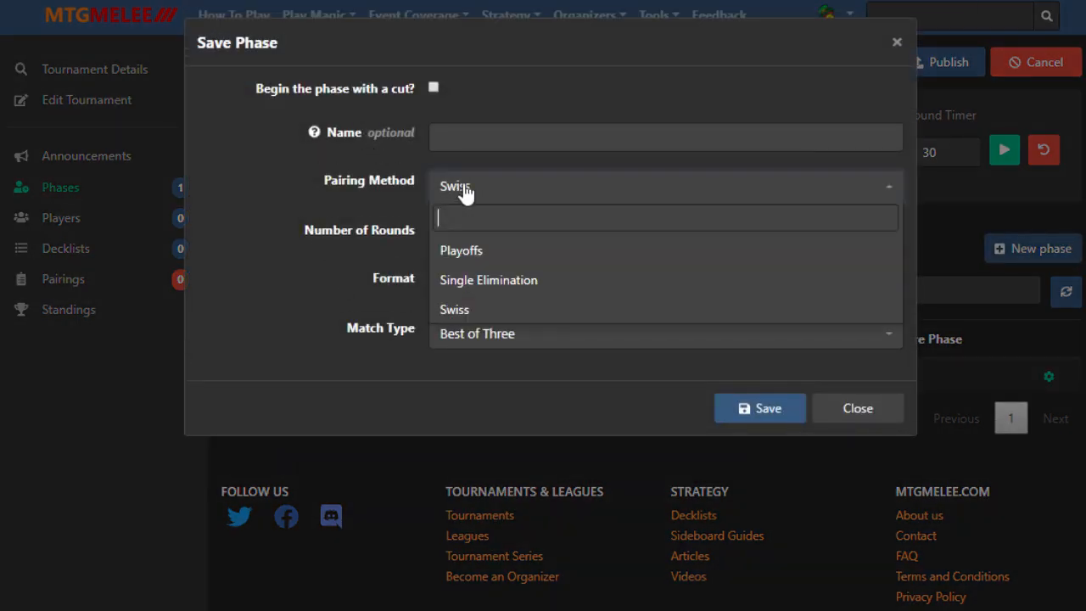
click(477, 255)
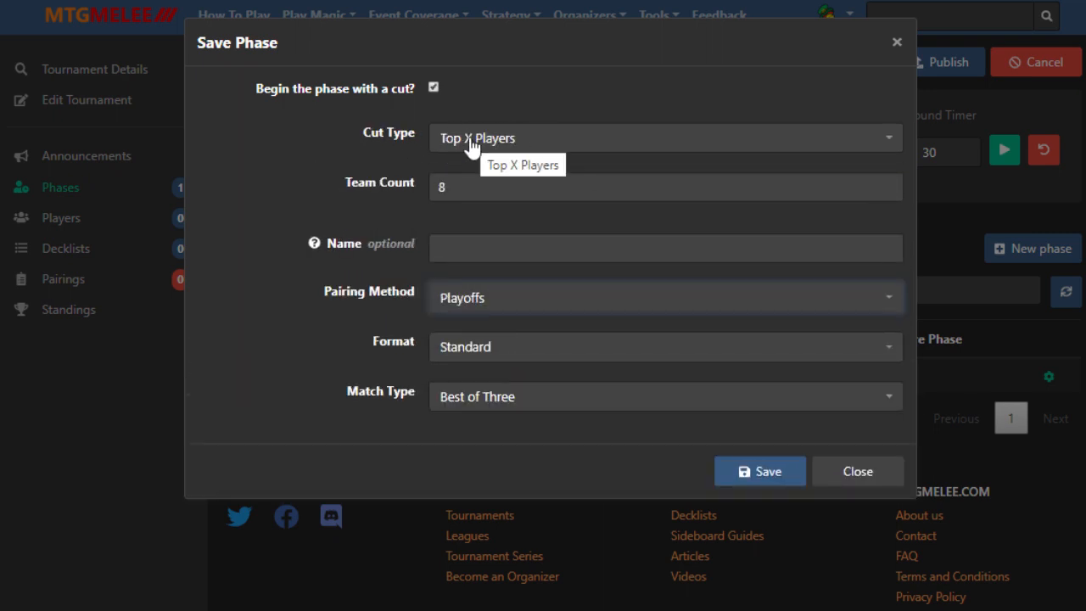
double_click(452, 186)
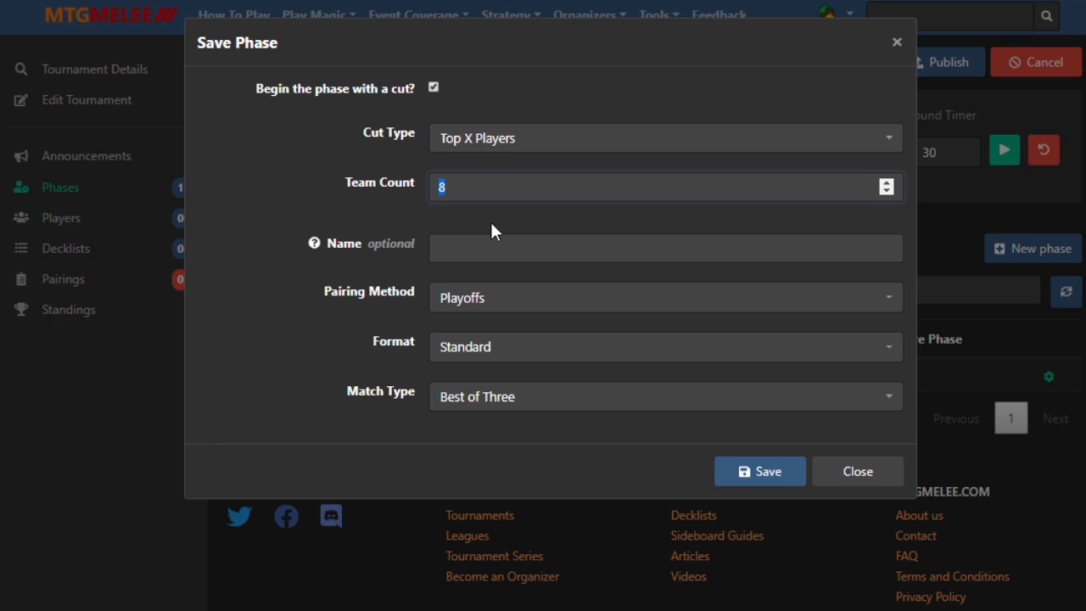
text(4)
click(475, 248)
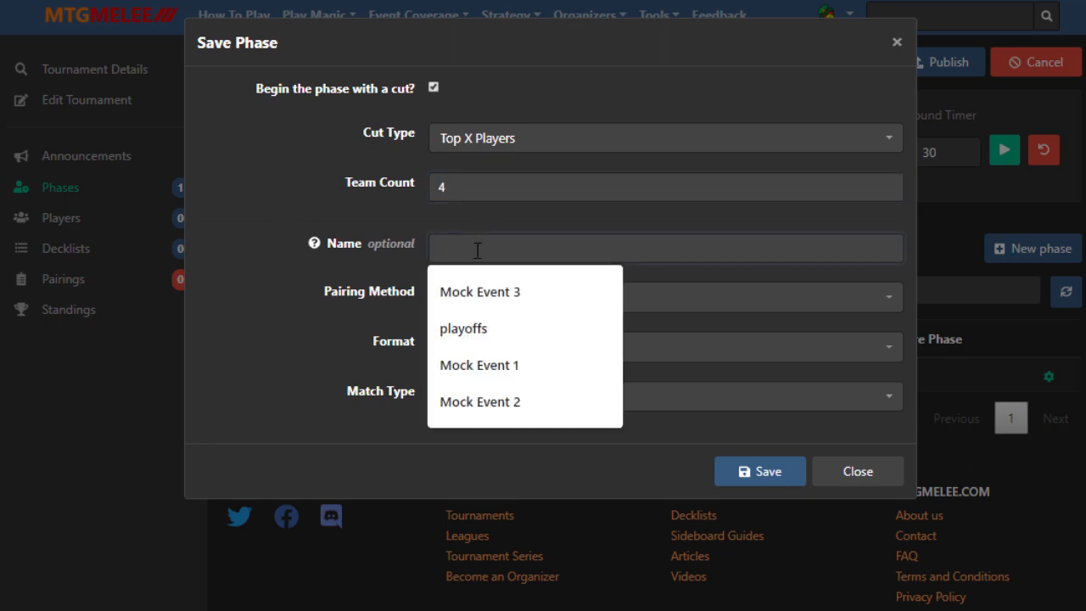
click(488, 333)
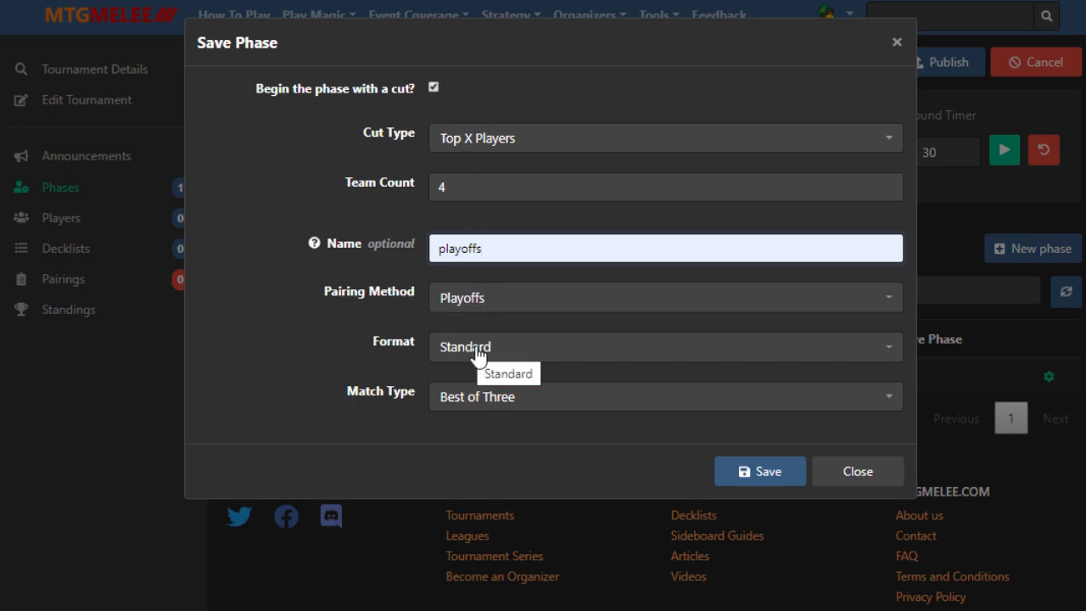
click(766, 471)
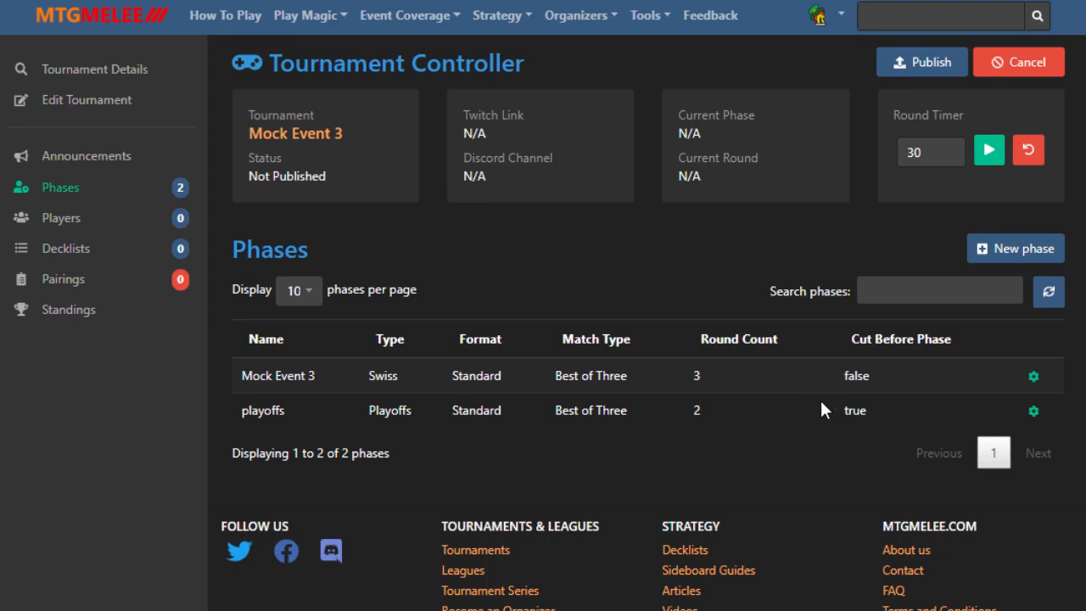
Publish the tournament and open its player list.
click(918, 61)
click(624, 336)
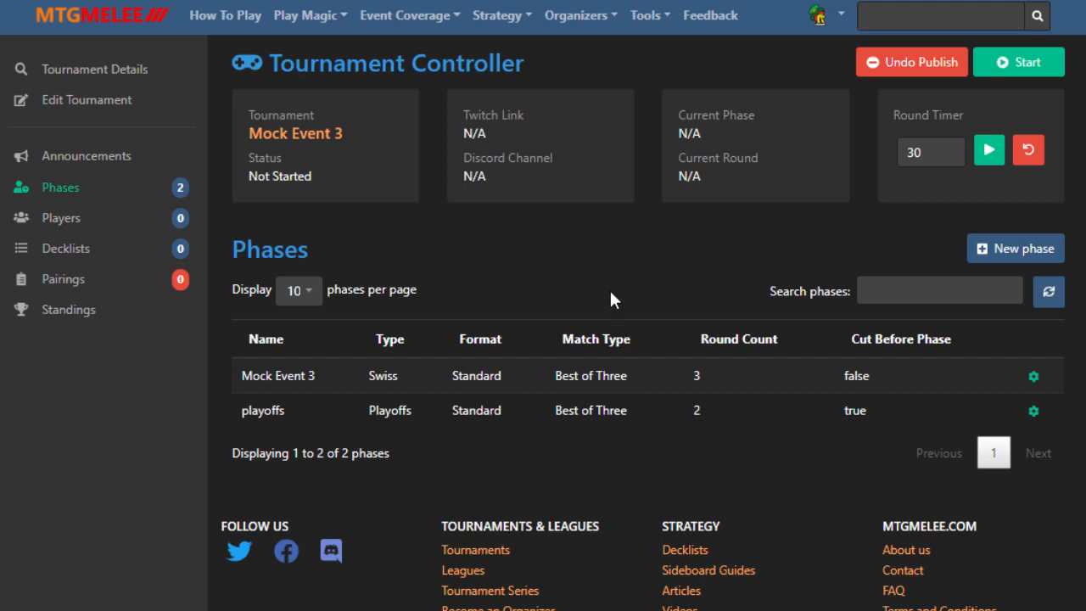
click(92, 227)
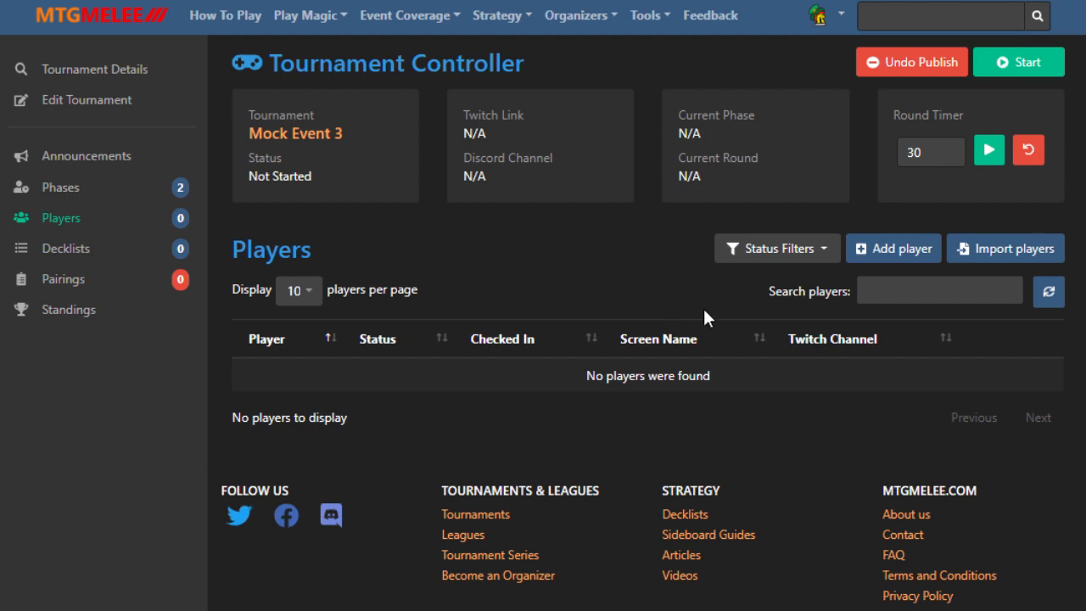
Filter the players available for enrollment by first name "e" and enroll the second listed player.
click(857, 252)
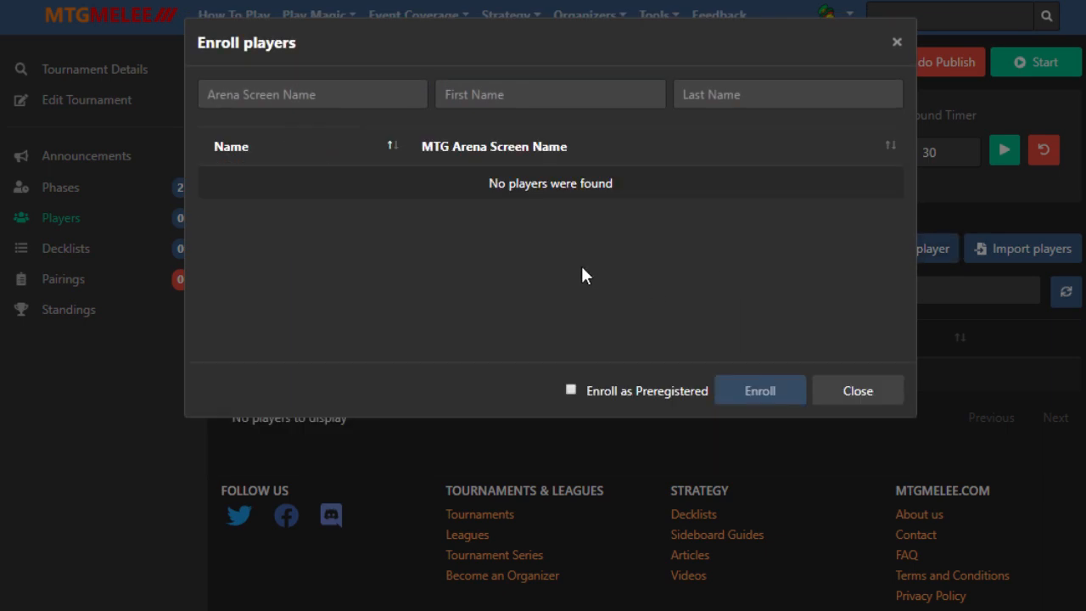
click(899, 45)
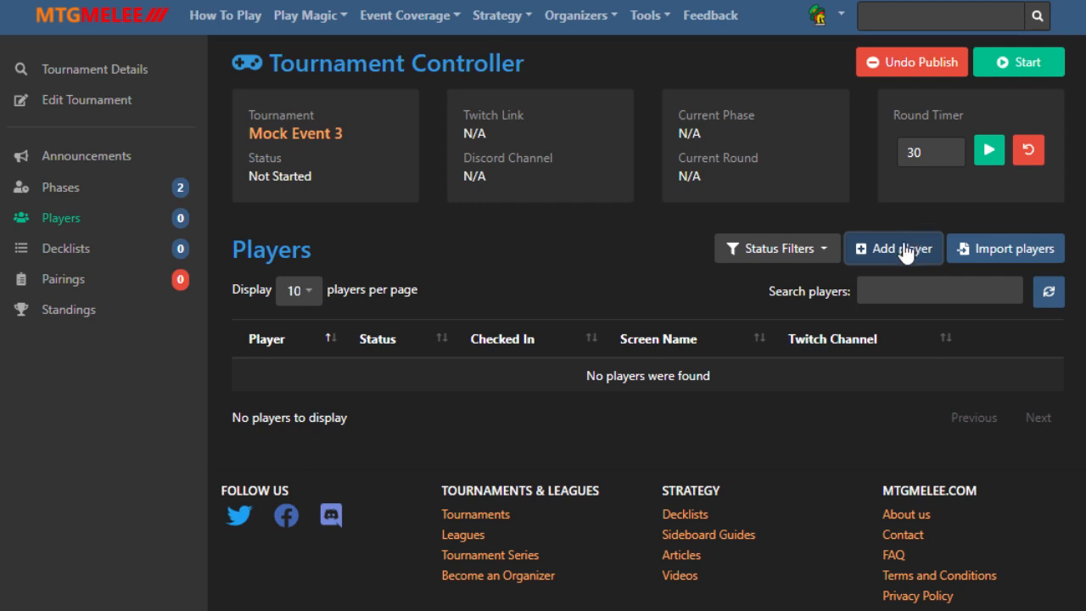
click(911, 249)
click(484, 96)
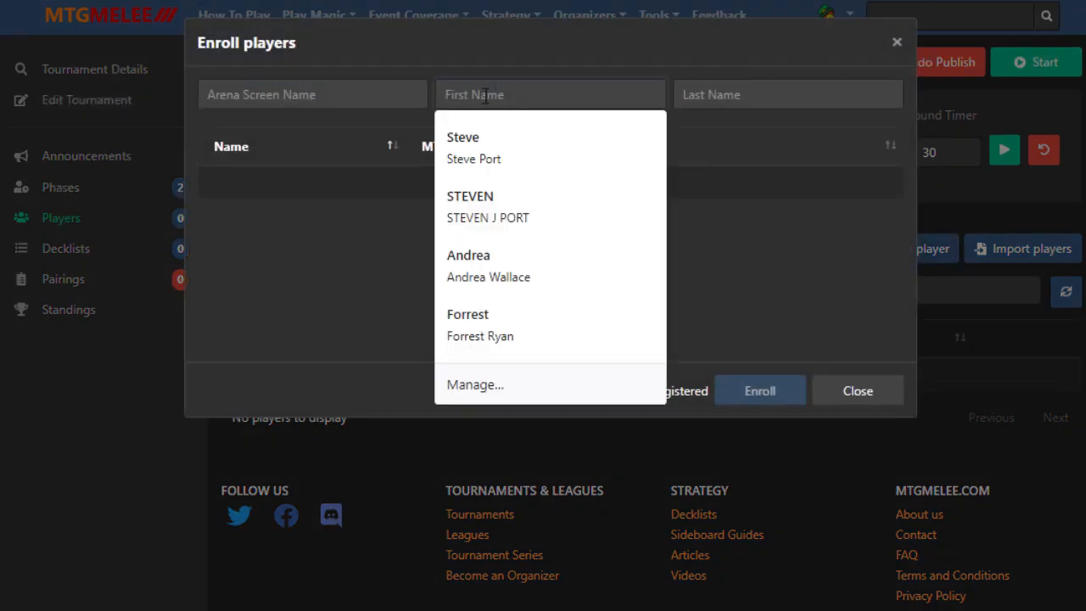
text(e)
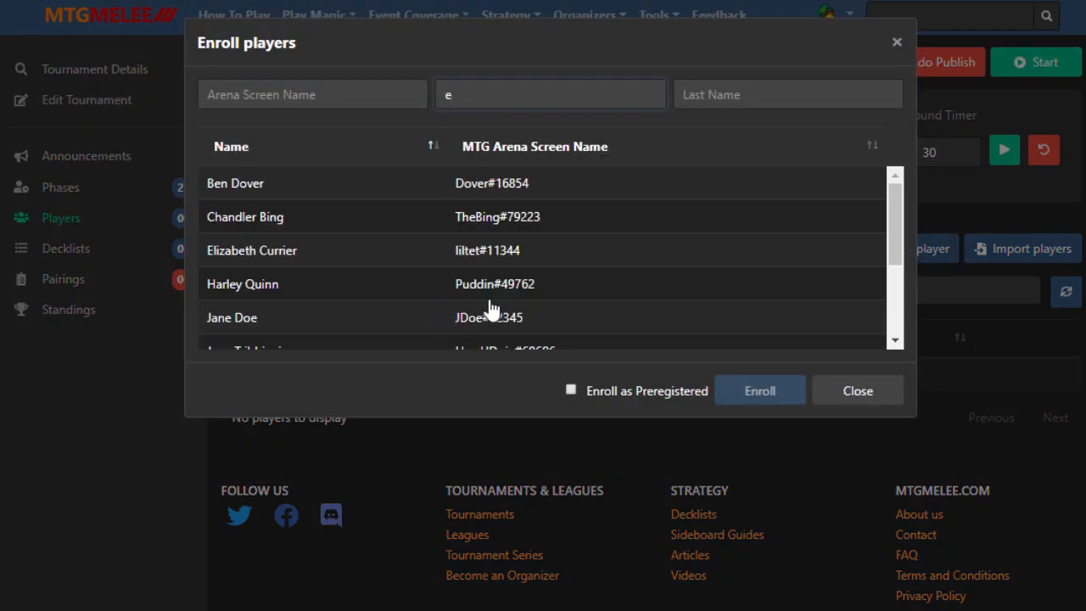
click(521, 227)
click(758, 392)
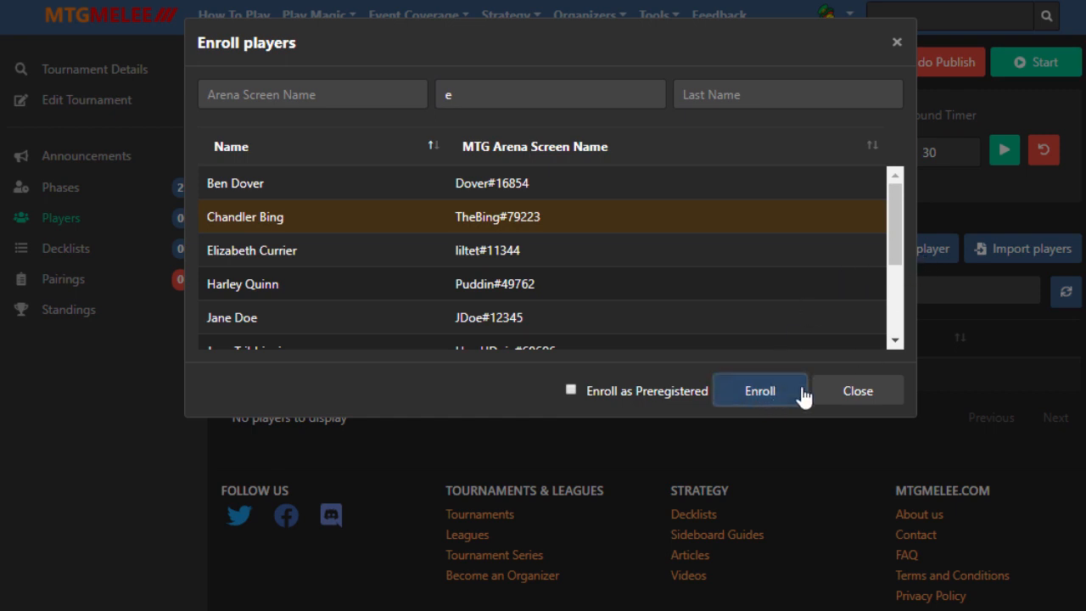
scroll(497, 237, down, 1)
scroll(500, 230, up, 2)
click(342, 222)
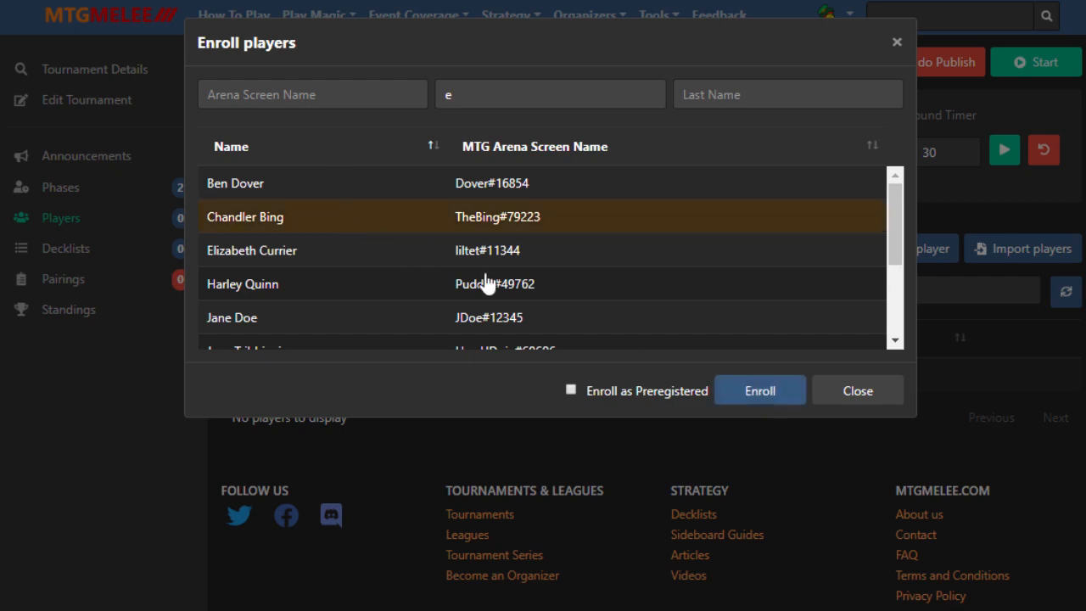
click(767, 399)
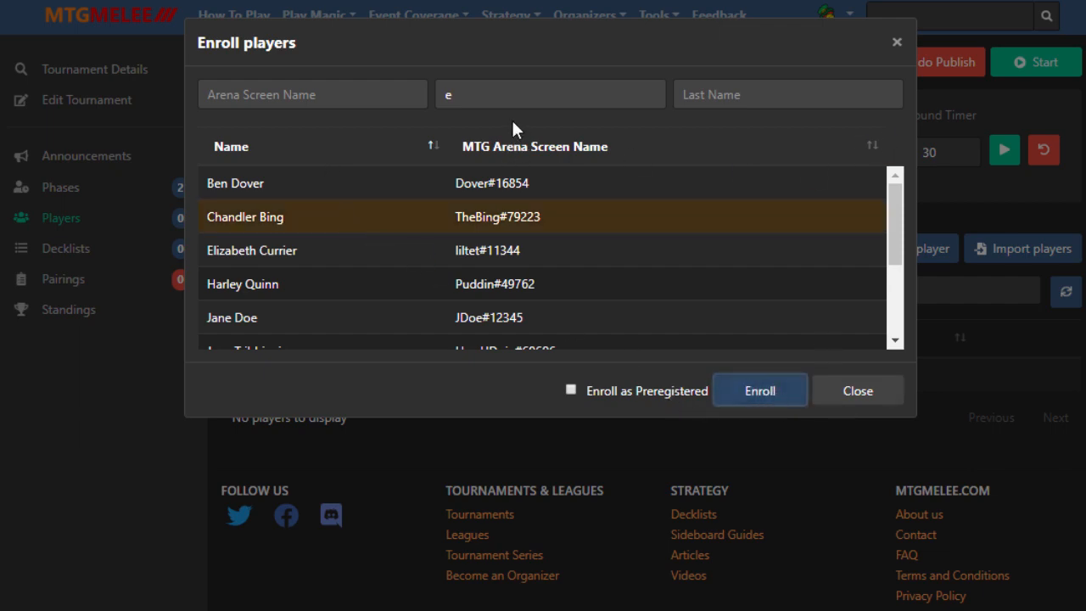
Close the enrollment dialog and delete the duplicate entry of the enrolled player from the tournament's player list.
click(897, 44)
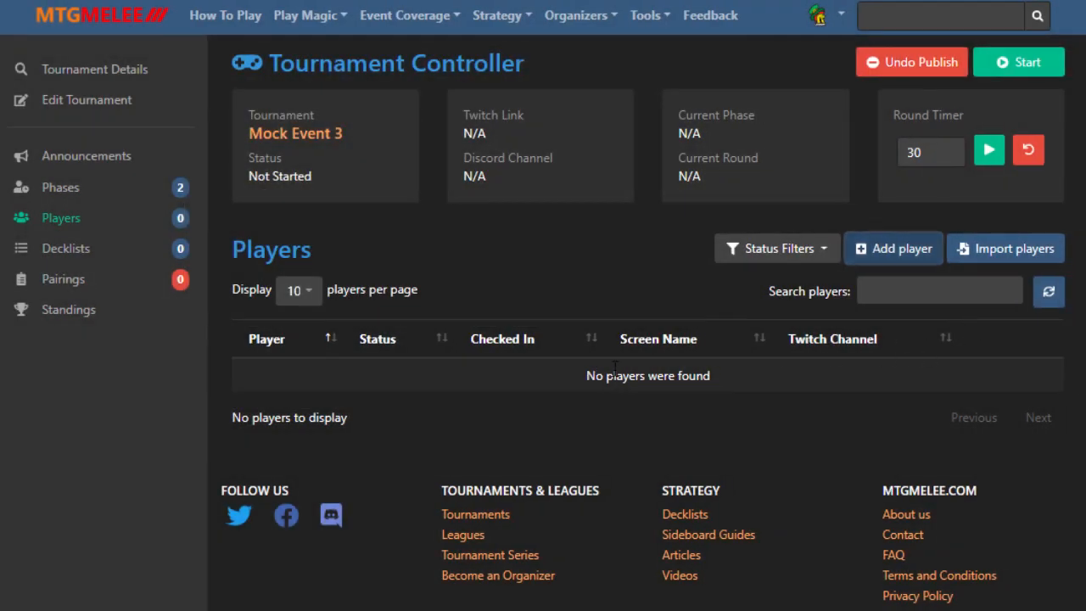
click(892, 253)
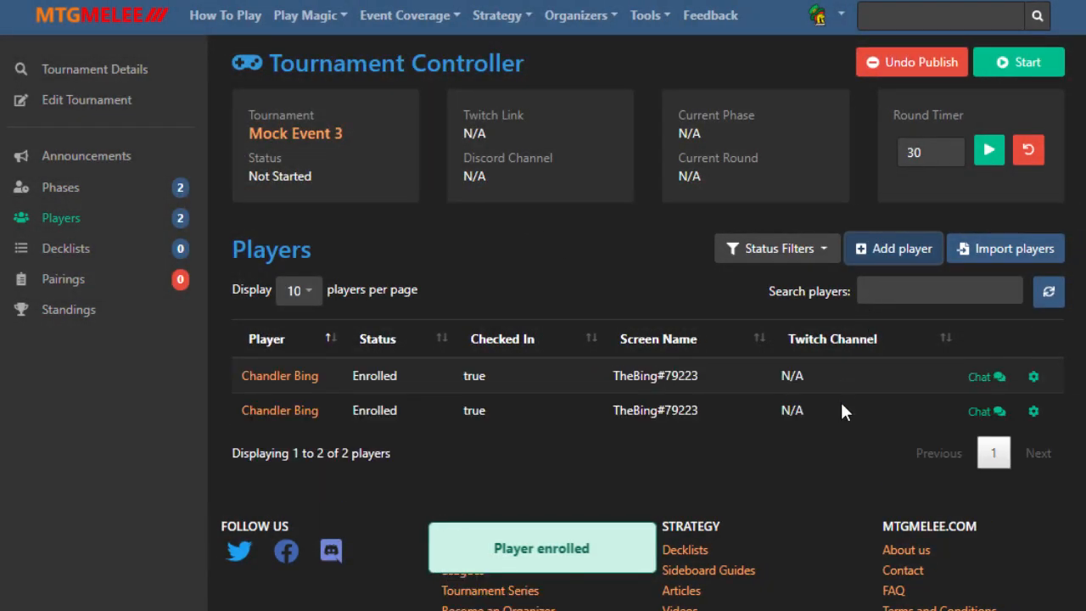
click(1037, 380)
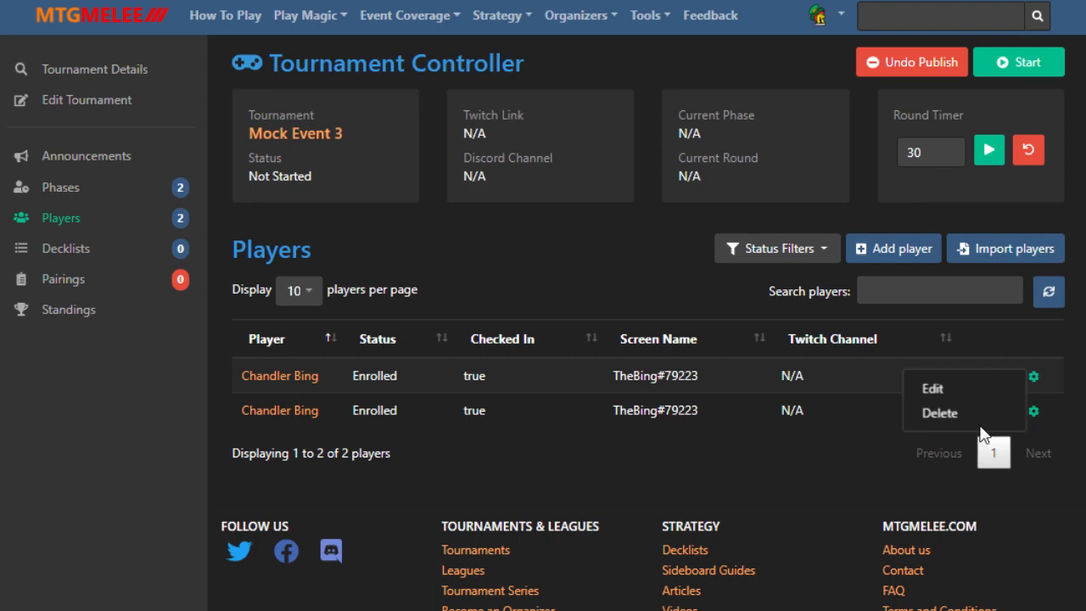
click(950, 409)
click(697, 342)
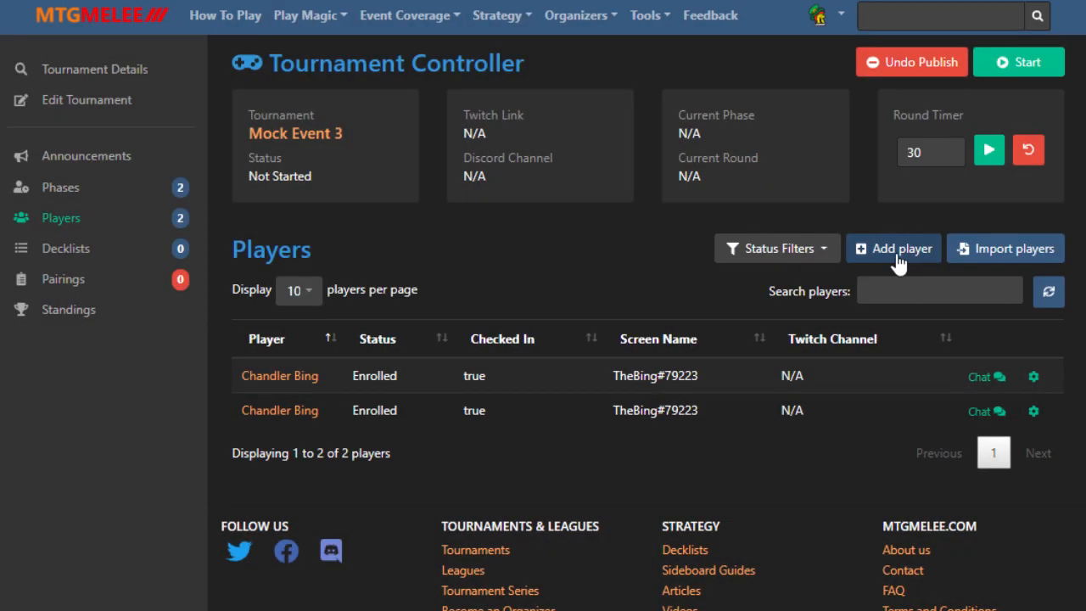
click(1034, 378)
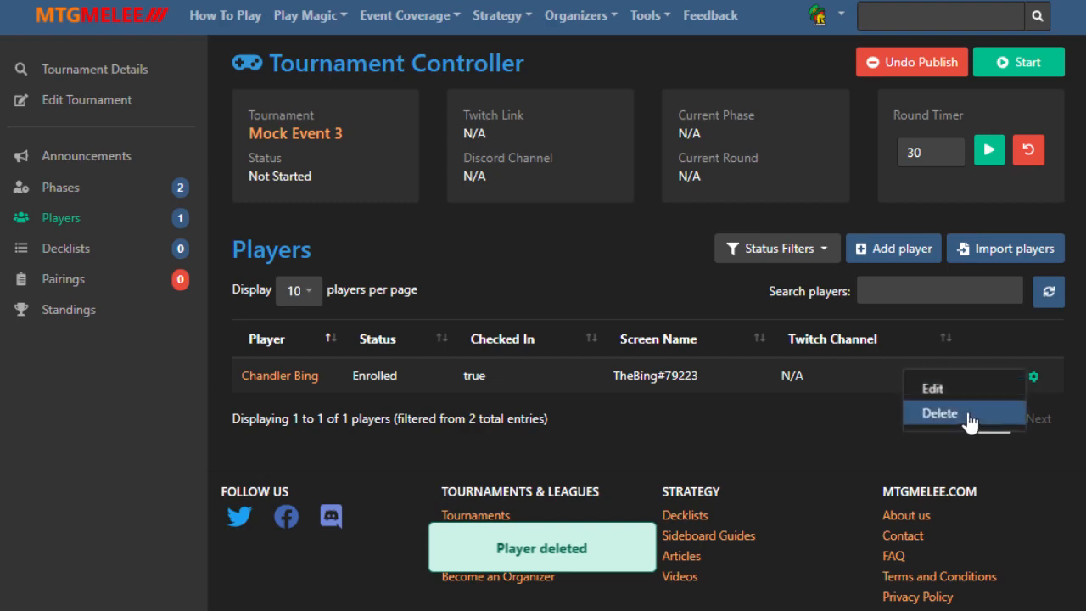
Enroll the fourth and fifth players in the enrollment list filtered by first name "e".
click(915, 254)
click(491, 288)
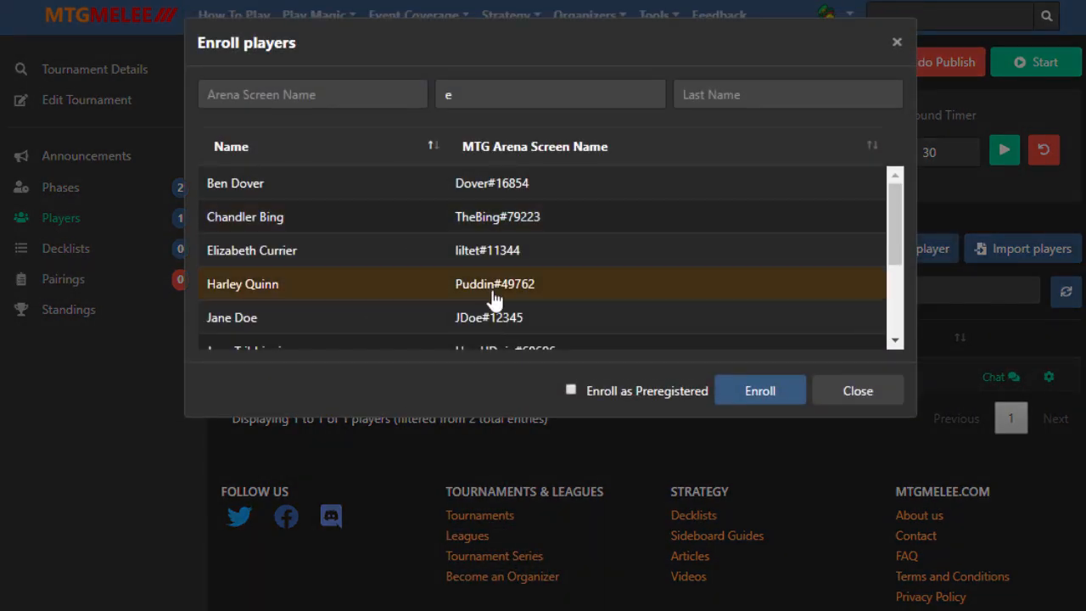
click(751, 395)
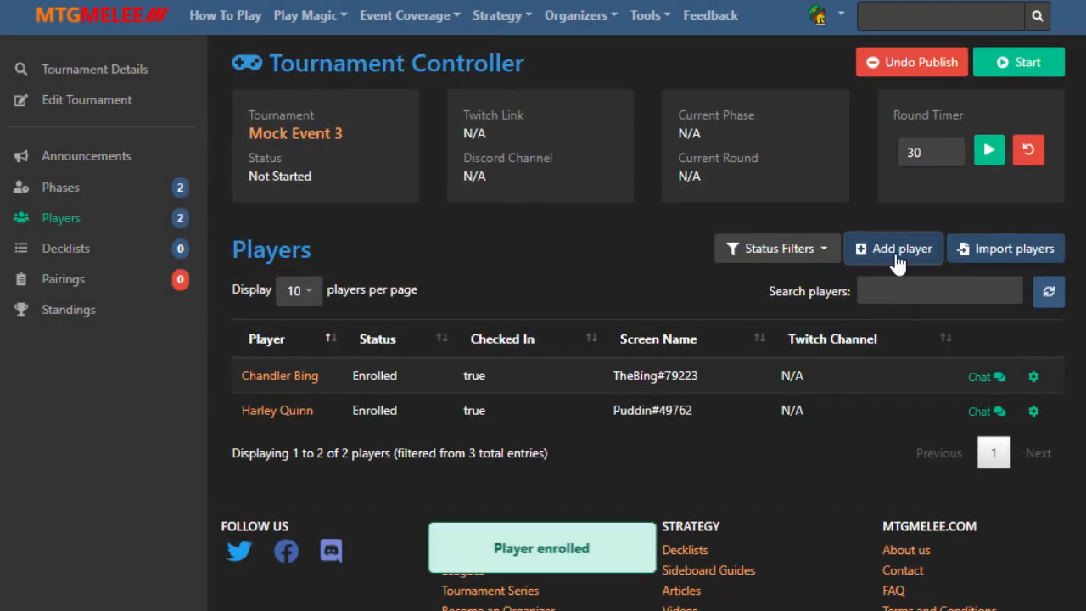
click(896, 258)
click(498, 321)
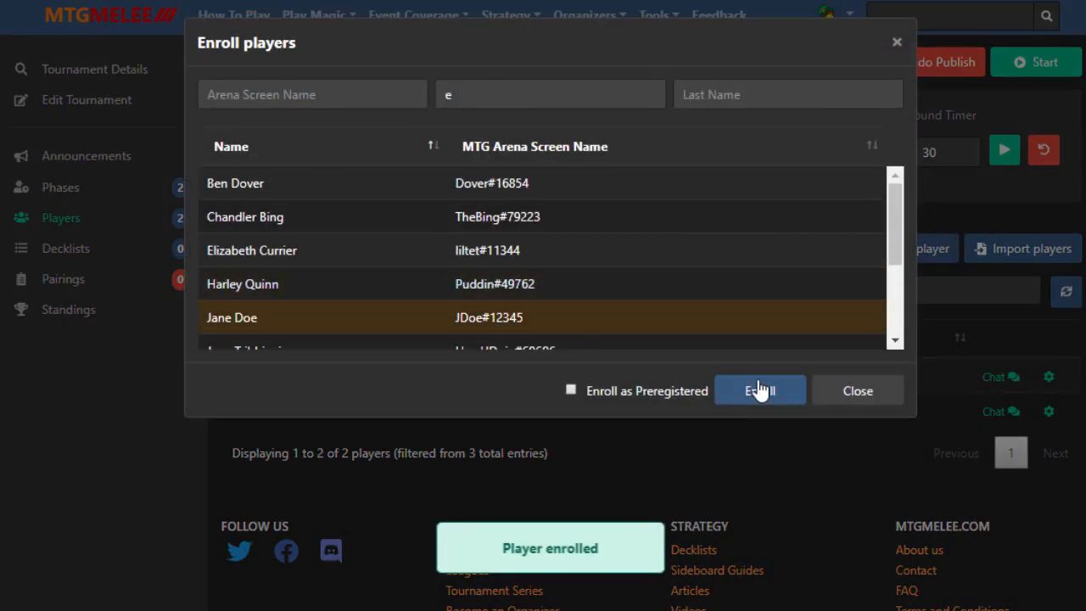
click(758, 391)
Enroll the sixth and seventh players in the filtered enrollment list, with screen names starting HowUDoin and mMouse.
click(912, 259)
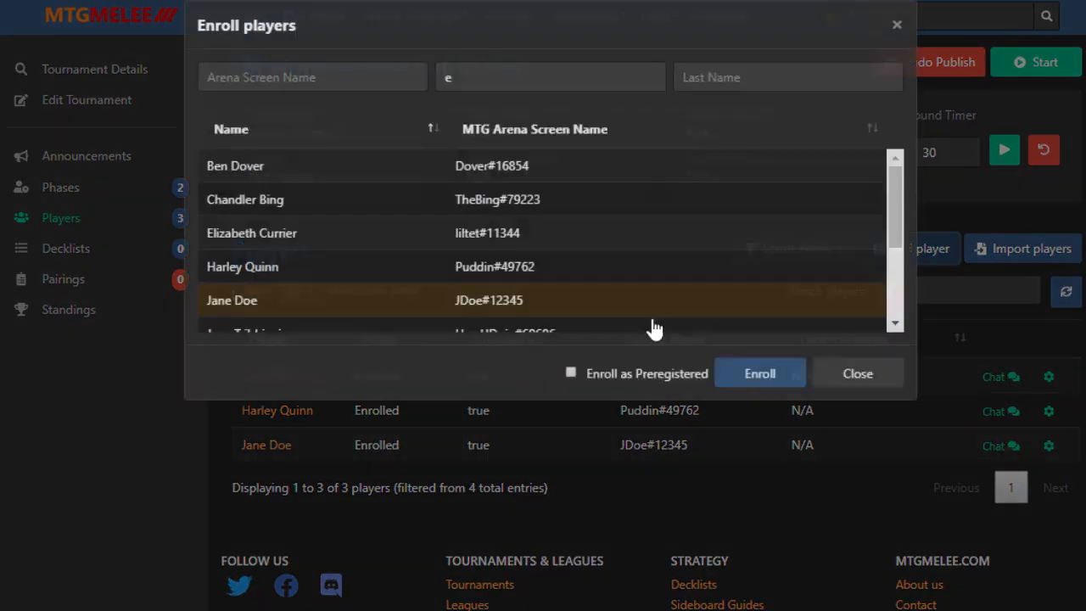
scroll(425, 314, down, 2)
click(422, 253)
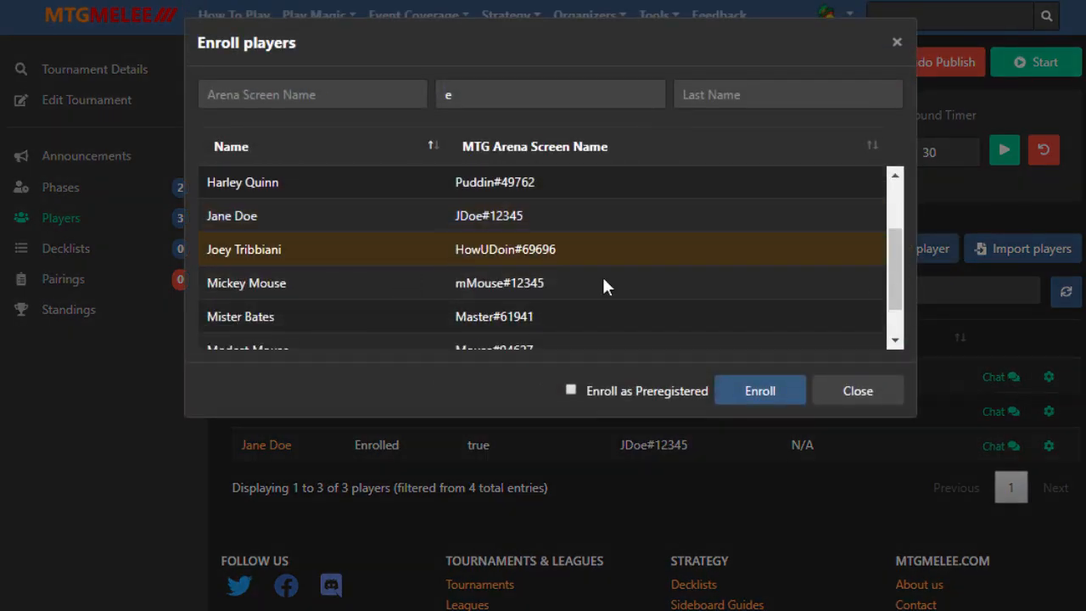
click(779, 397)
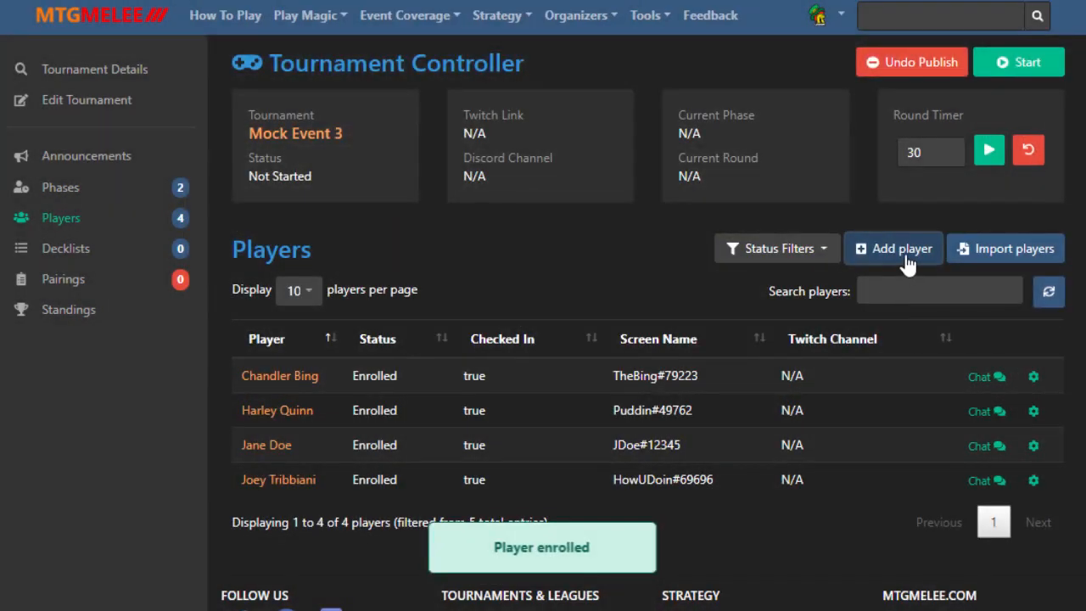
click(903, 264)
scroll(475, 292, down, 2)
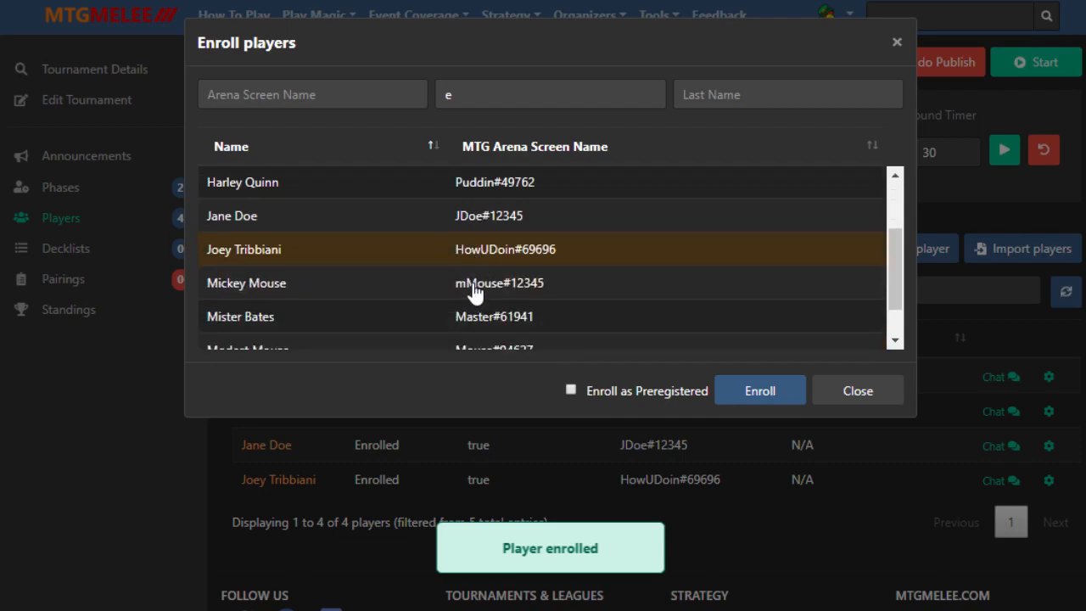
click(476, 293)
click(769, 389)
Enroll the last two players in the filtered enrollment list, with screen names starting Mouse and LeansRight.
click(904, 255)
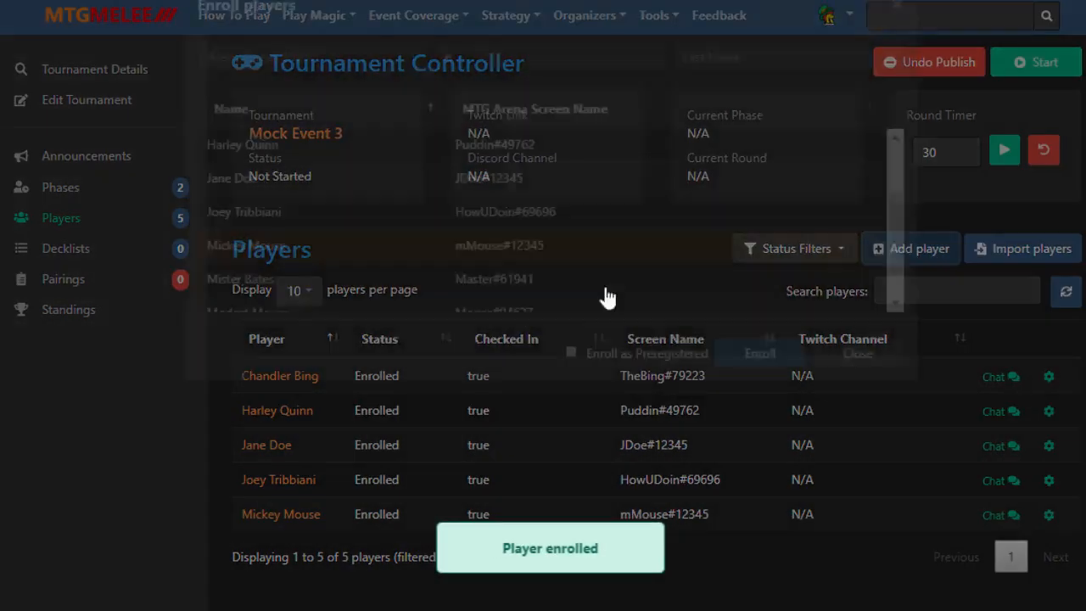
scroll(526, 283, down, 4)
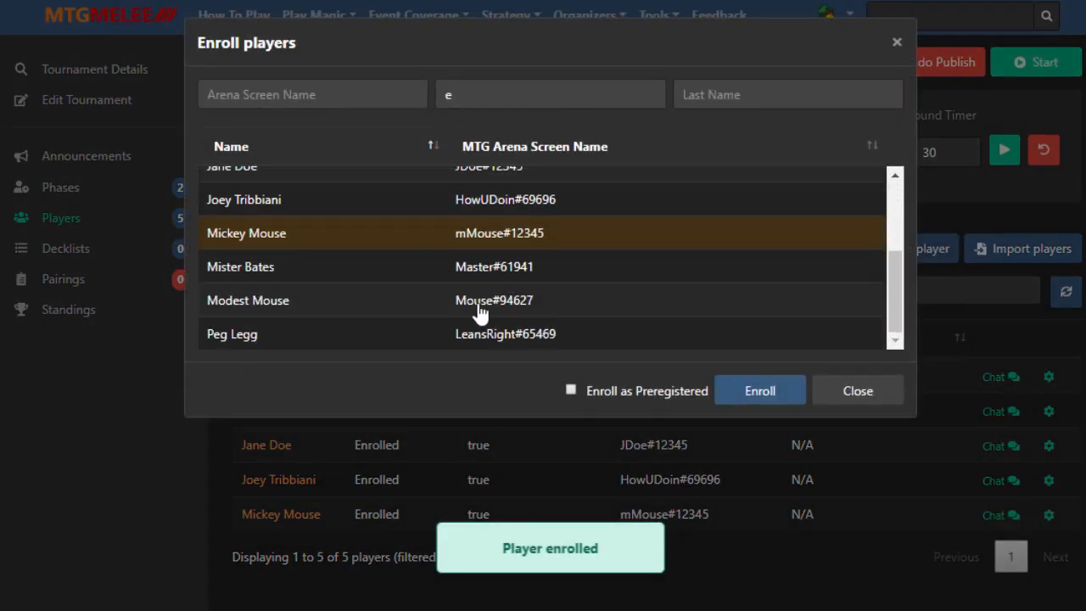
click(483, 307)
click(766, 388)
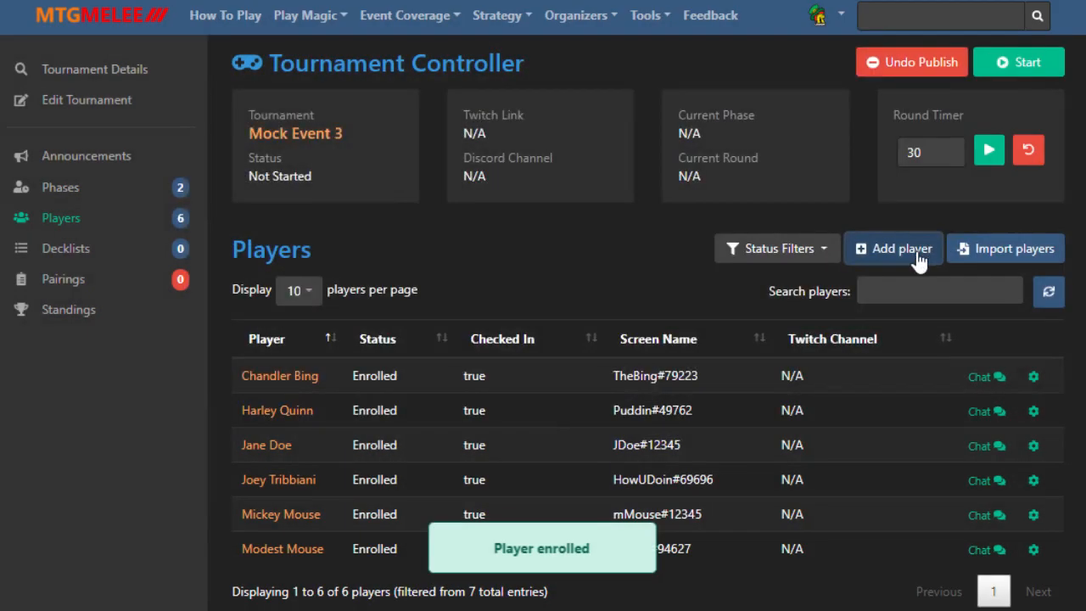
click(874, 251)
scroll(388, 322, up, 2)
scroll(370, 337, down, 2)
click(378, 336)
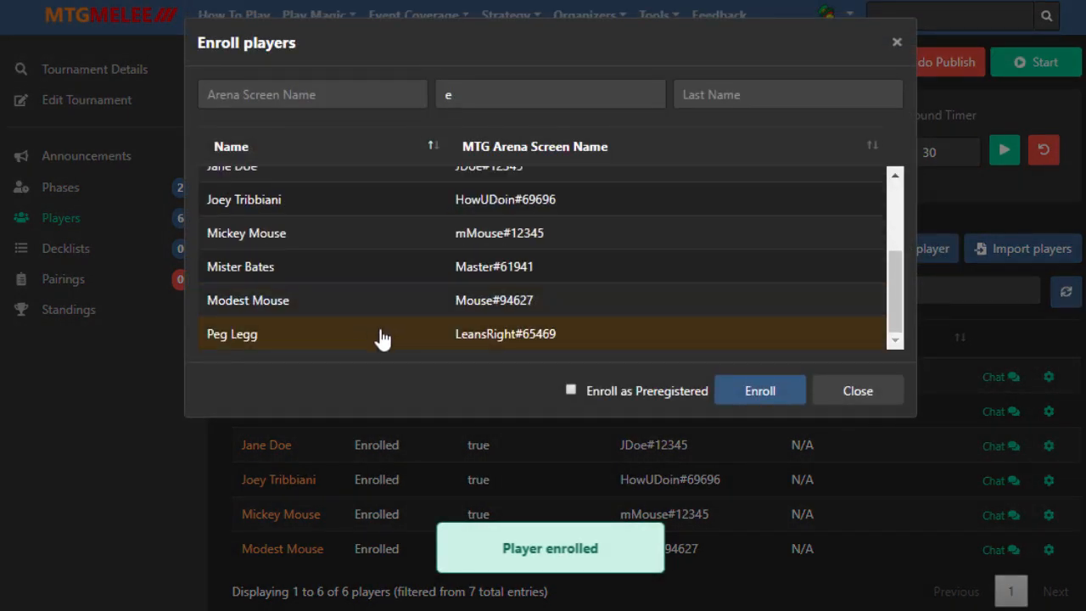
click(773, 395)
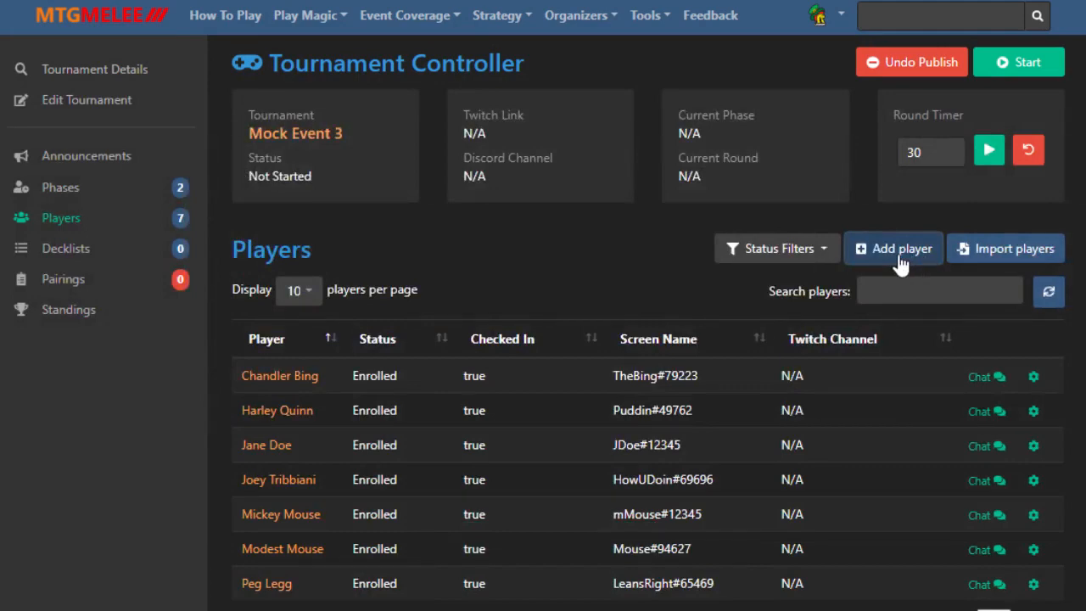
click(898, 256)
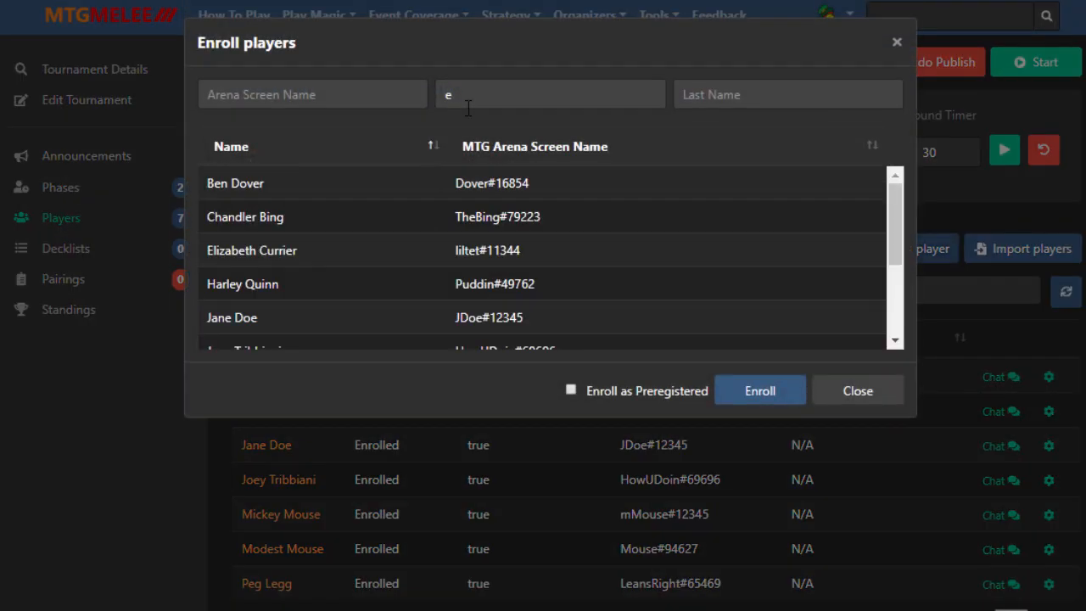
text(steve)
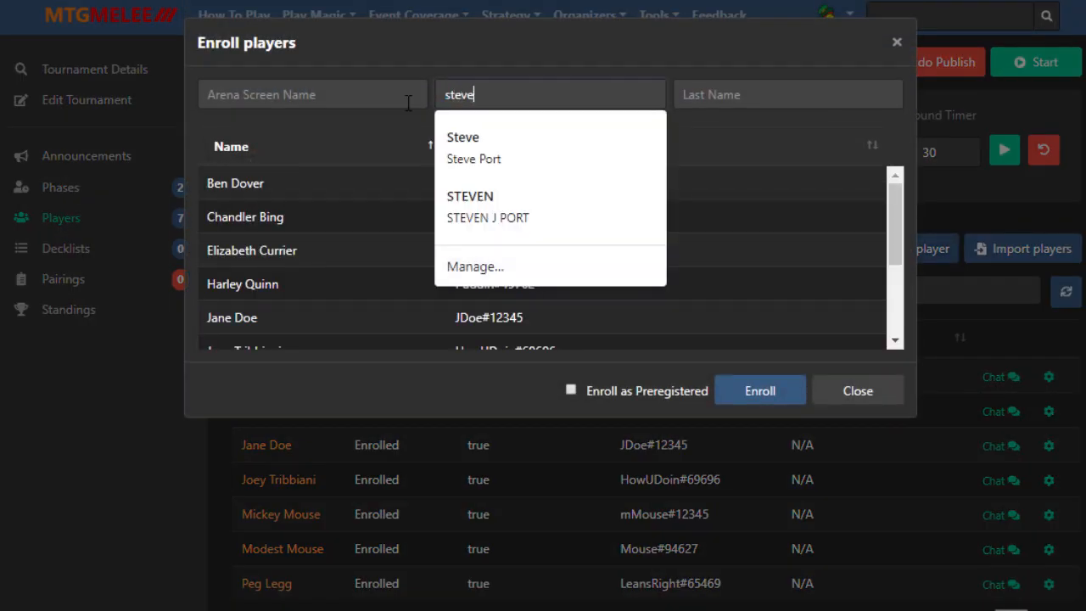
click(494, 140)
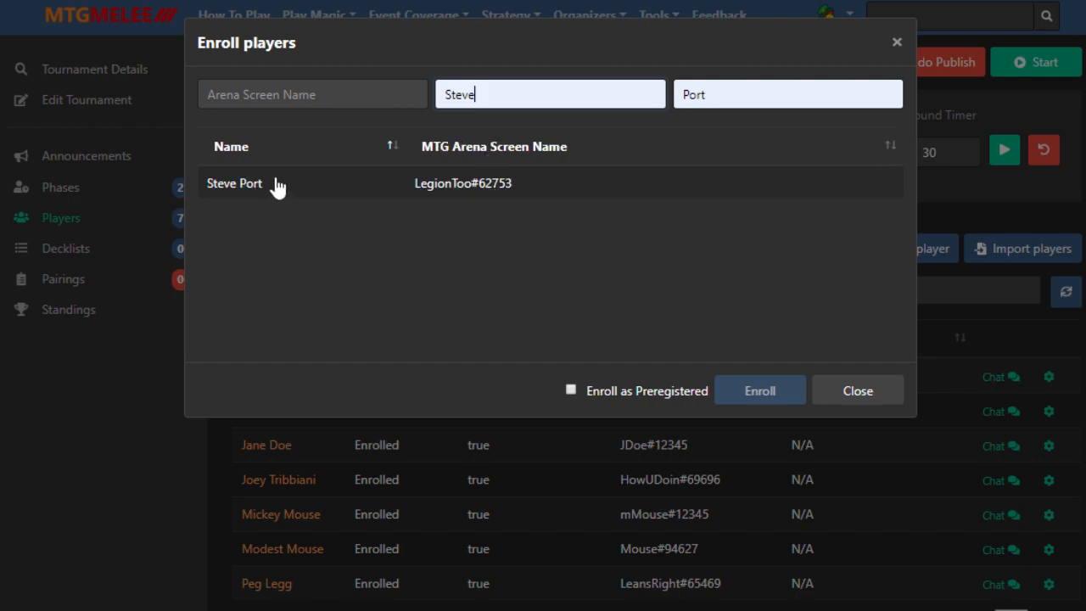
click(509, 183)
click(757, 390)
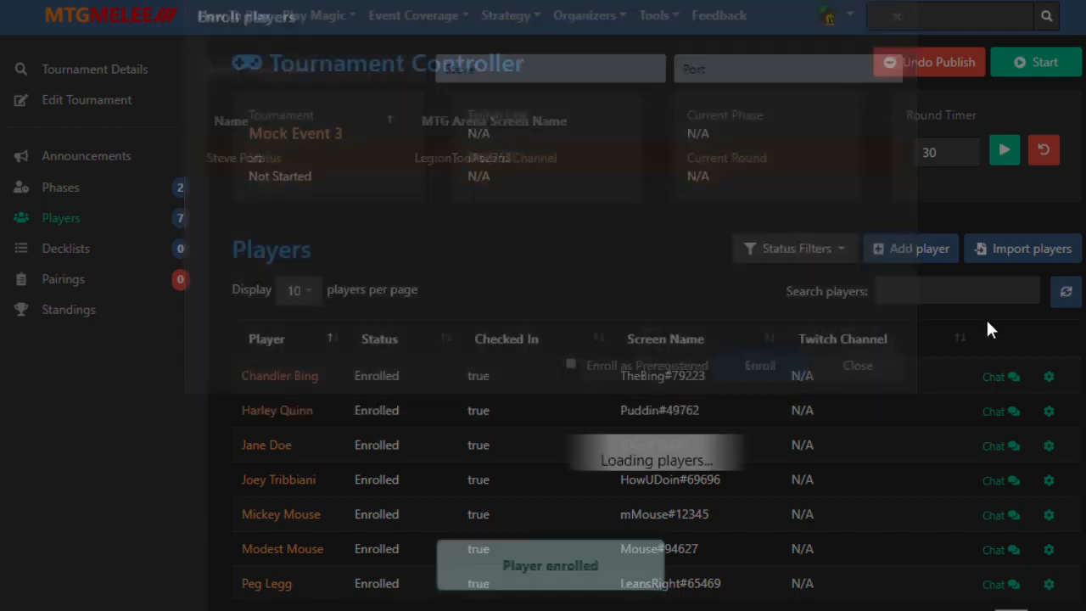
Review the list of enrolled players and each player's decklist submission status.
scroll(670, 405, down, 4)
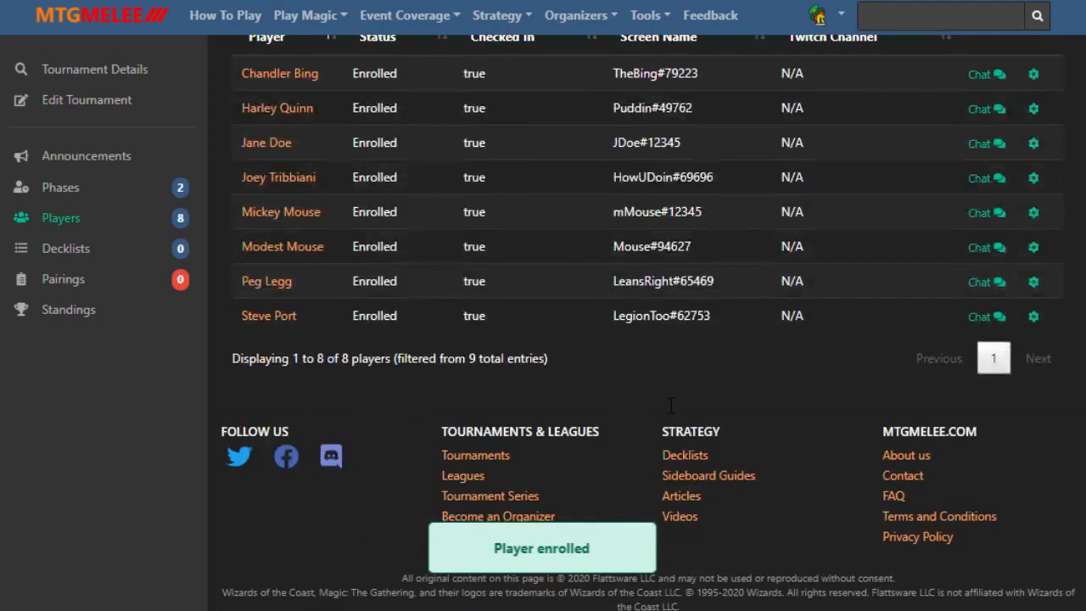
scroll(669, 404, up, 3)
scroll(669, 404, down, 2)
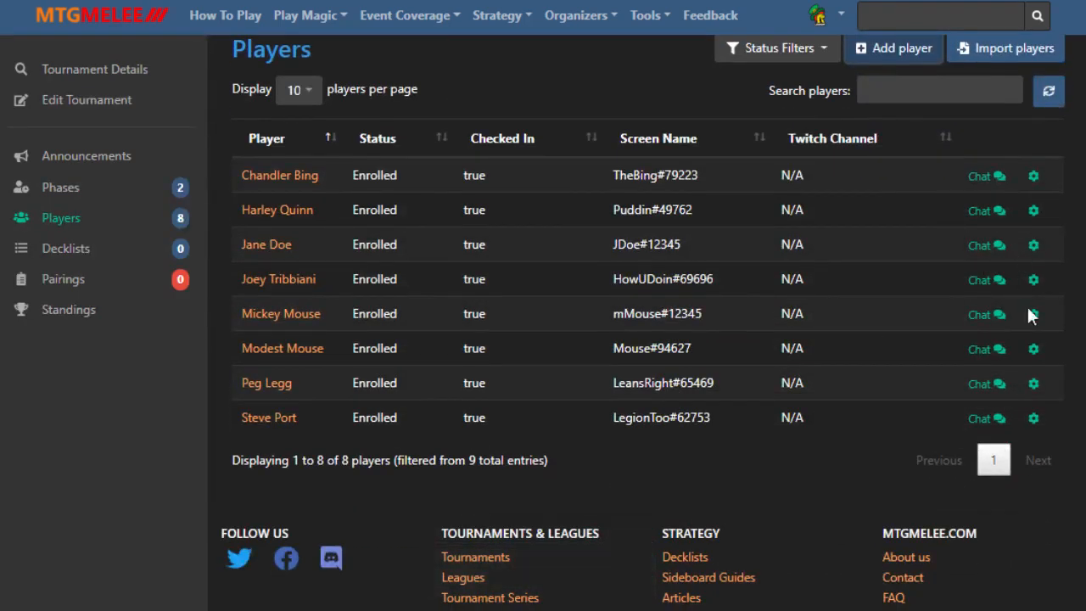
click(1033, 419)
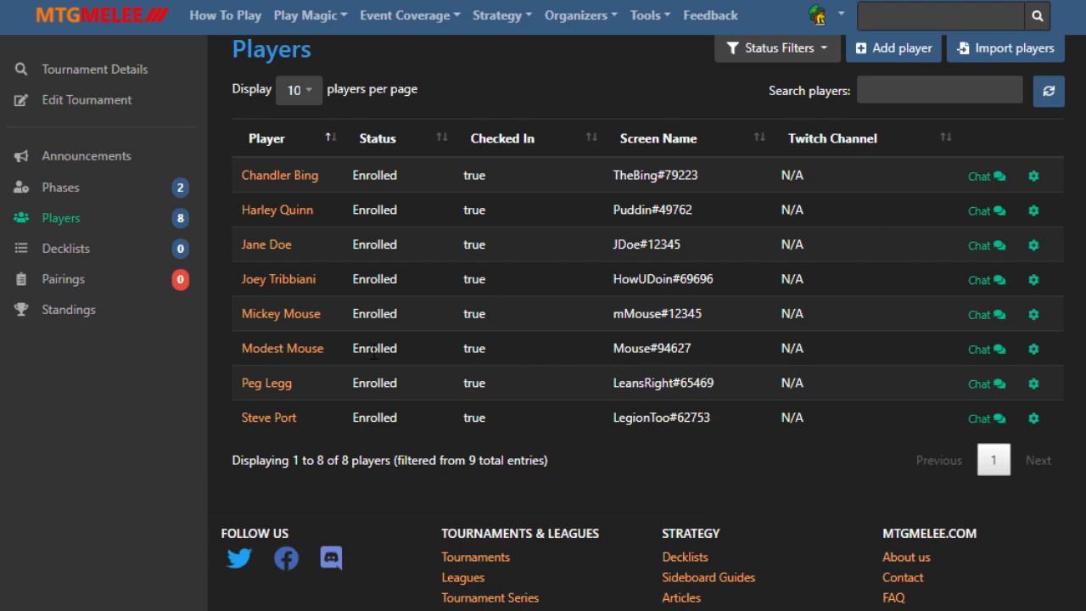
scroll(611, 331, up, 2)
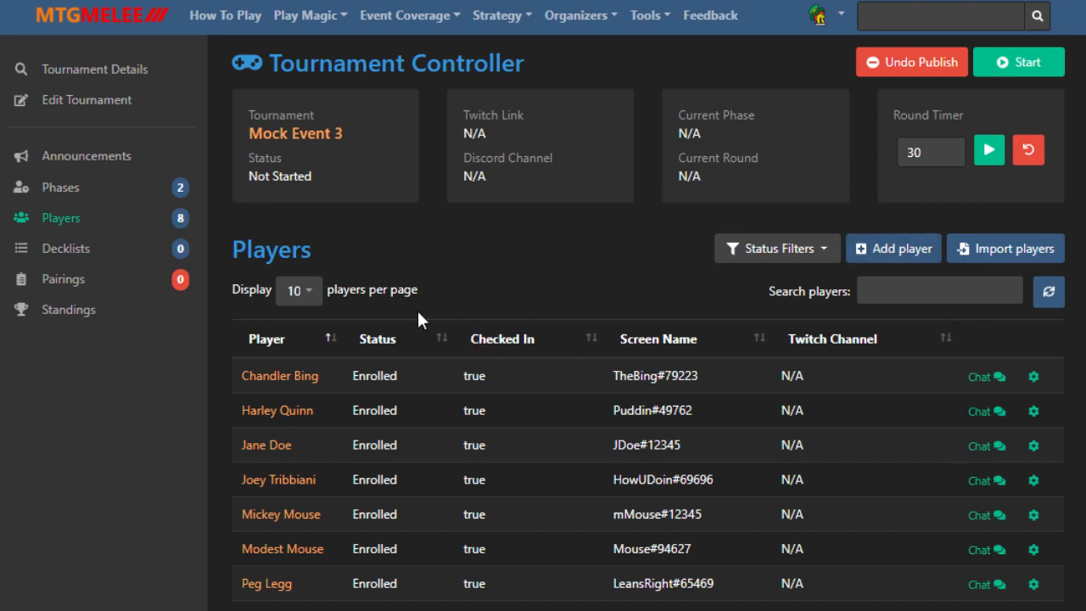
click(68, 248)
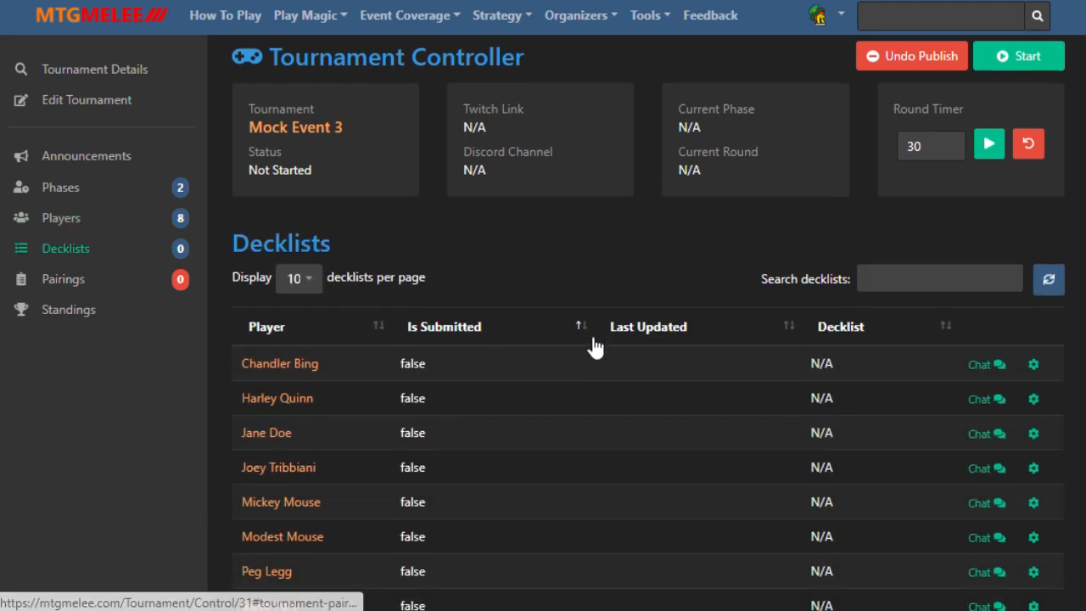
scroll(594, 346, down, 1)
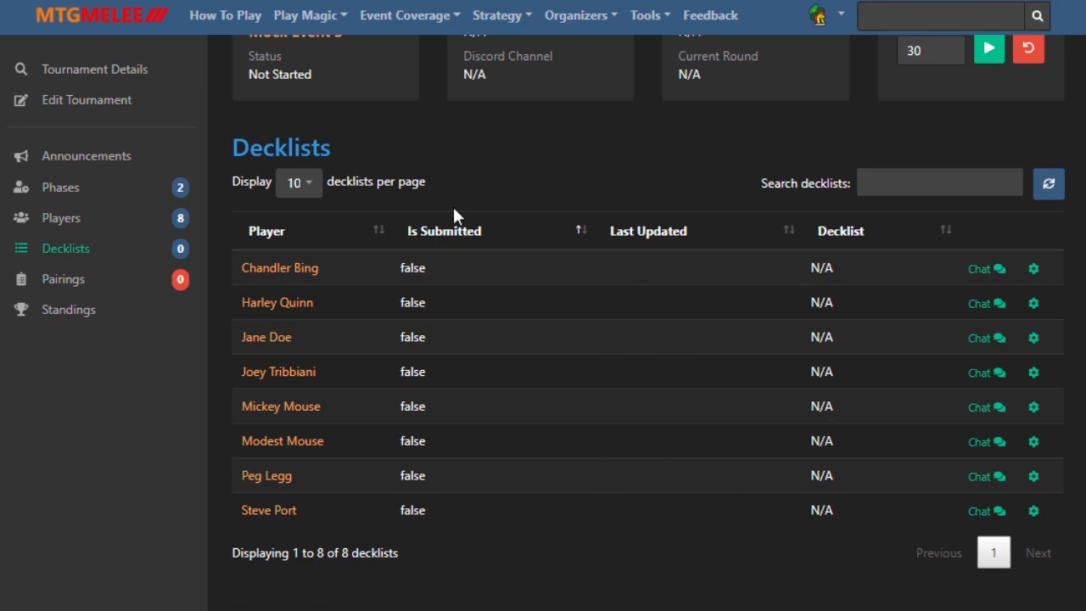
click(430, 243)
Start the tournament from its pairings view and pair Round 1.
click(88, 292)
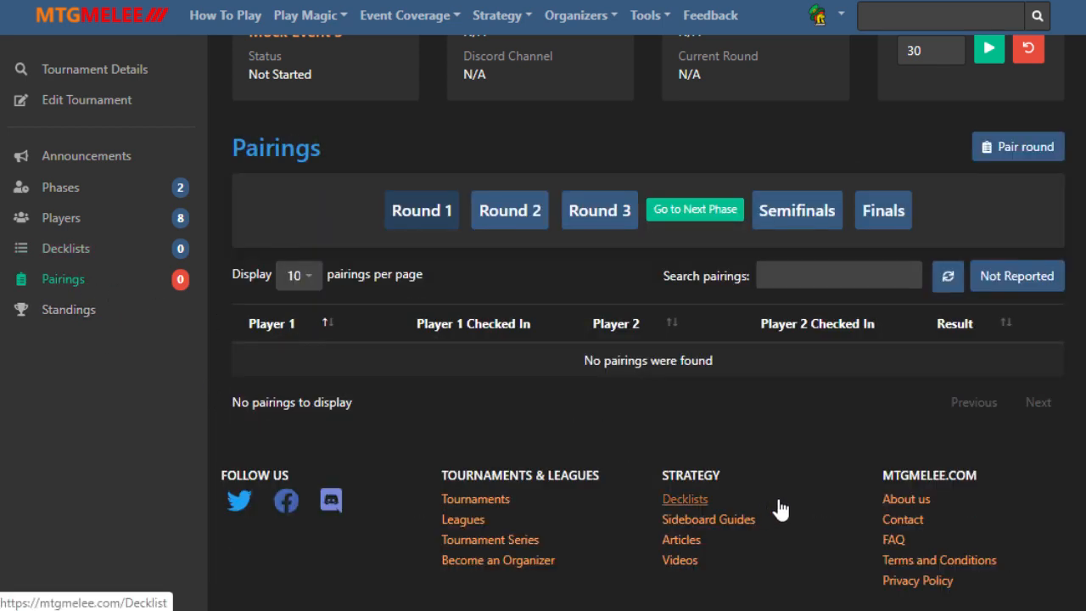
scroll(781, 507, up, 1)
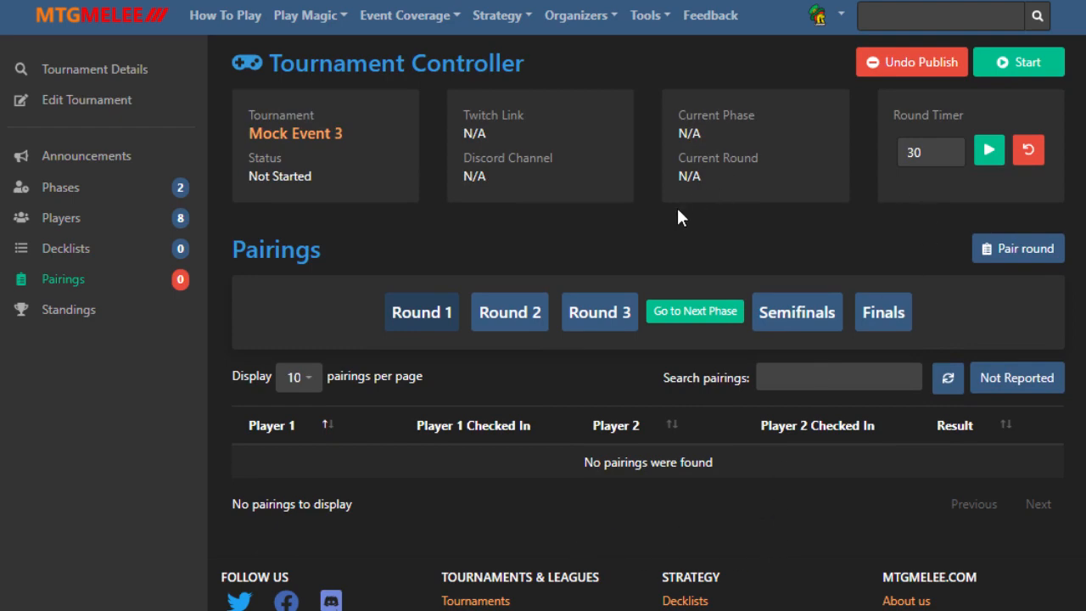
click(1027, 75)
click(606, 327)
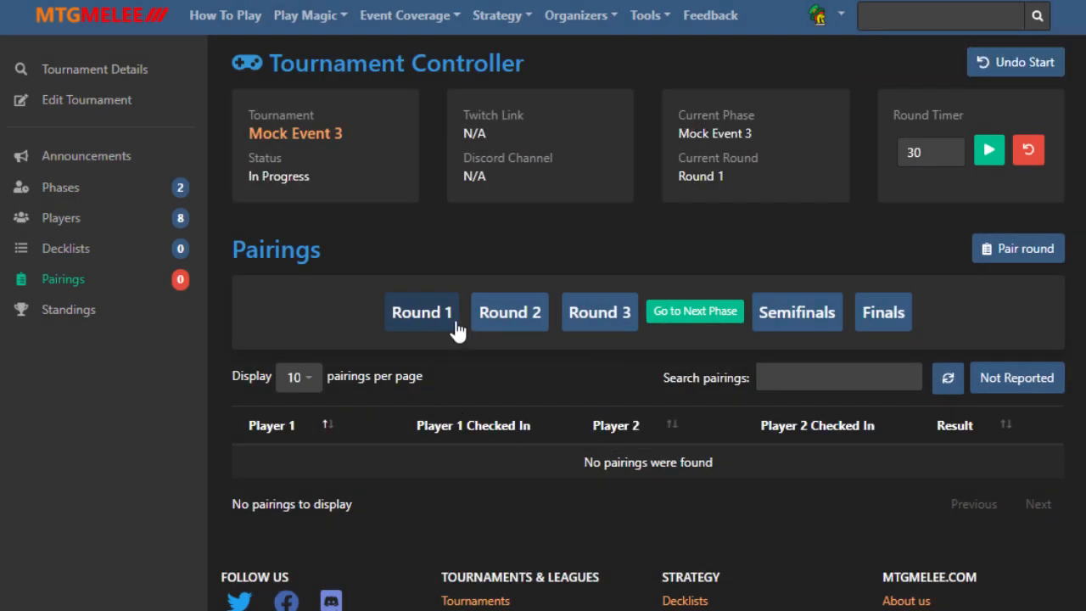
click(419, 313)
click(1014, 255)
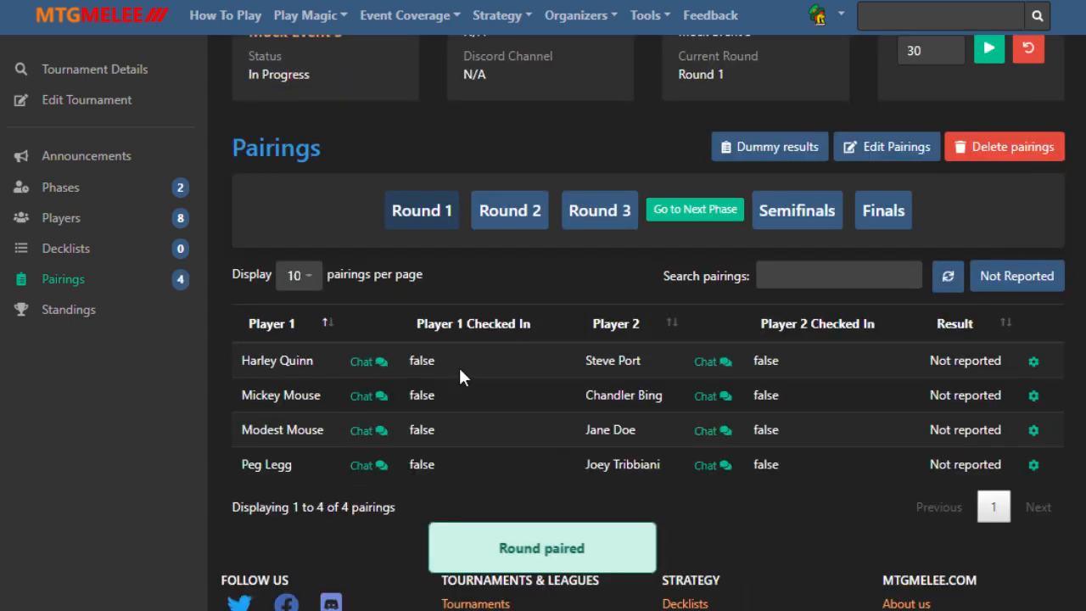
Report the first Round 1 pairing as a 2-1 win for Player 1, giving Player 2 only Game 2.
click(1034, 362)
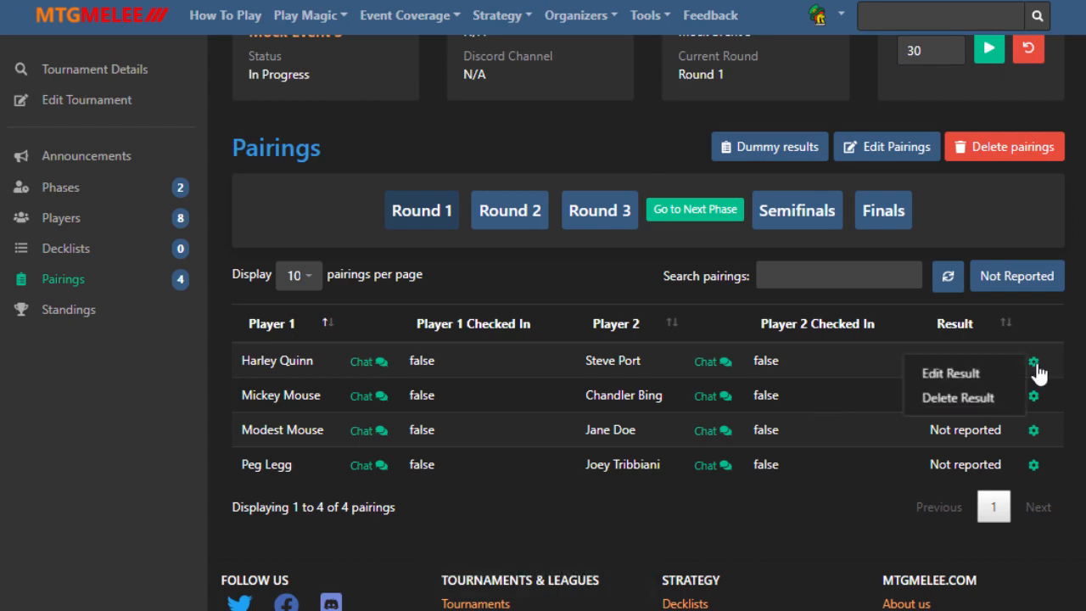
click(980, 376)
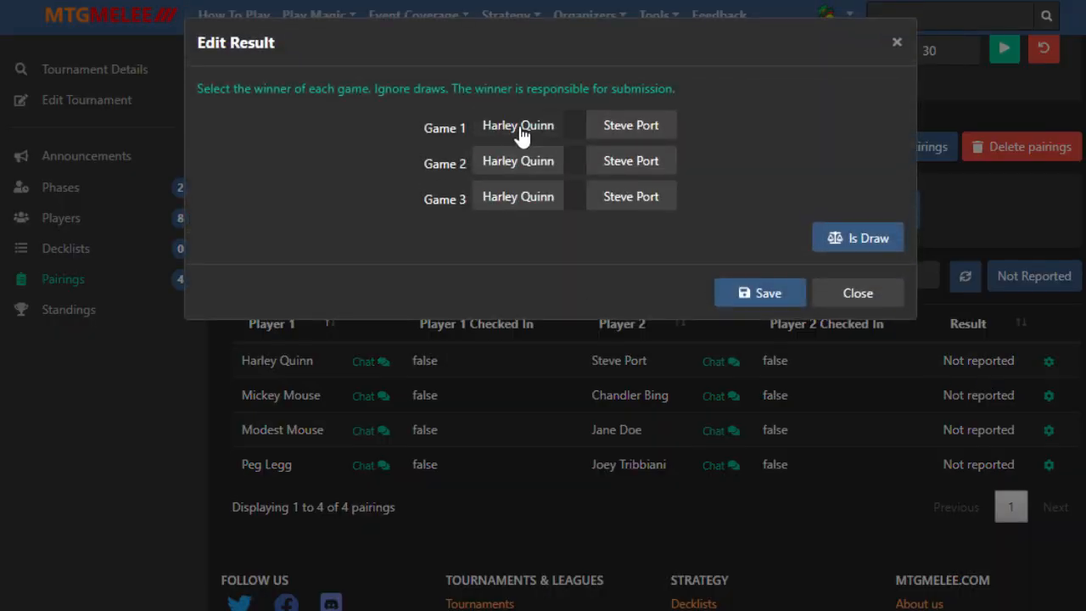
click(519, 129)
click(635, 161)
click(536, 200)
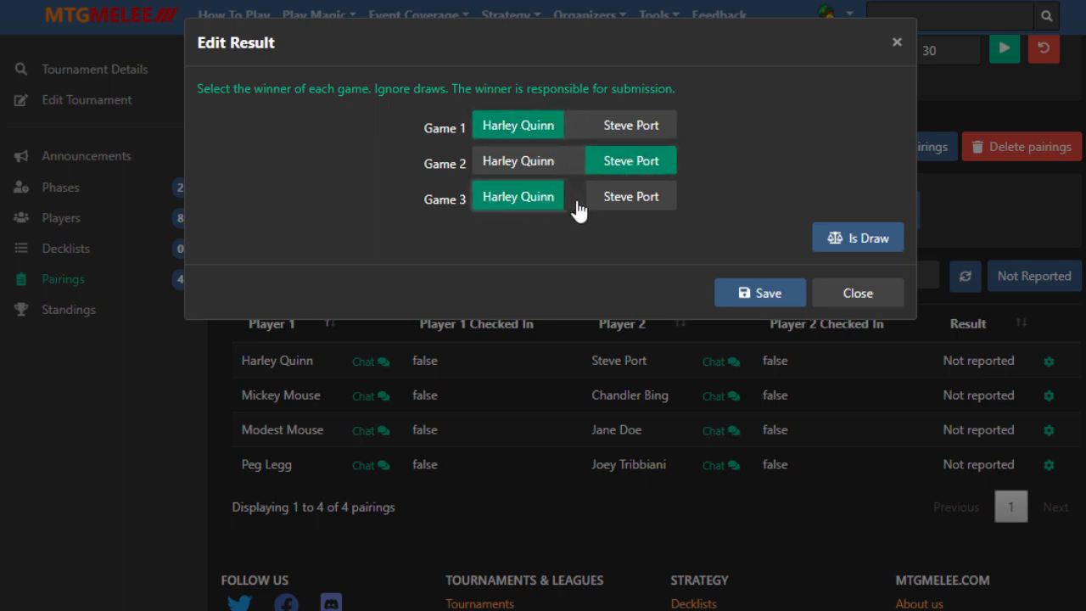
click(774, 299)
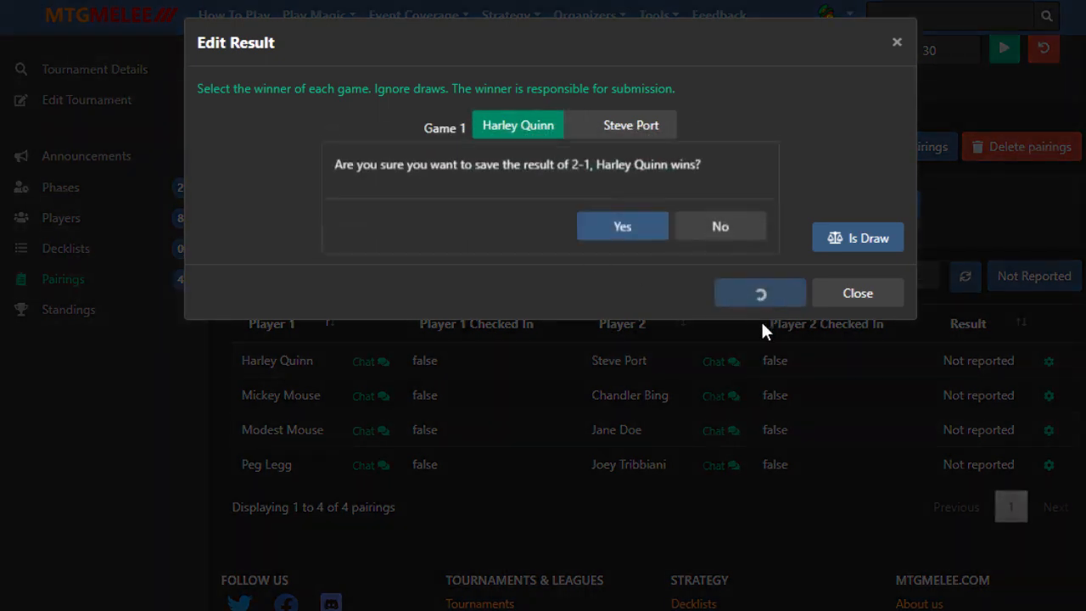
click(637, 234)
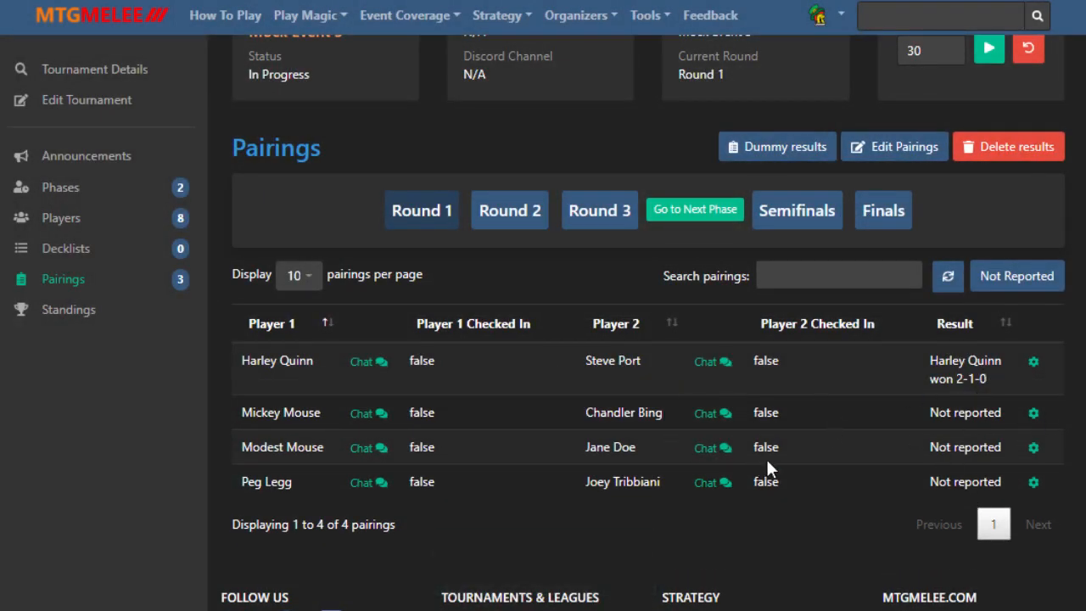
Fill the remaining unreported Round 1 pairings with dummy results.
click(768, 159)
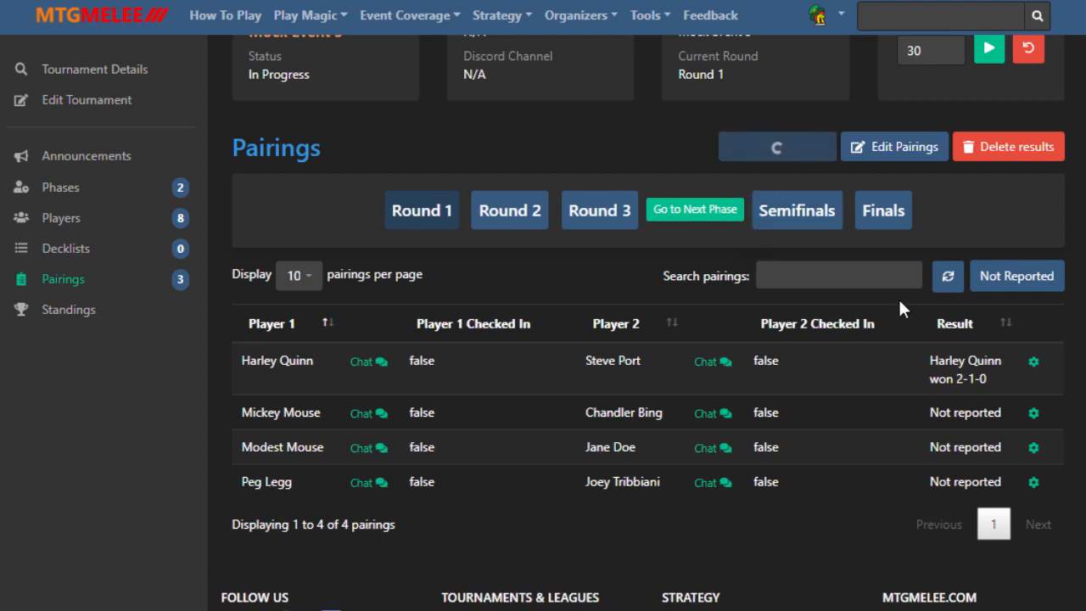
scroll(838, 484, down, 2)
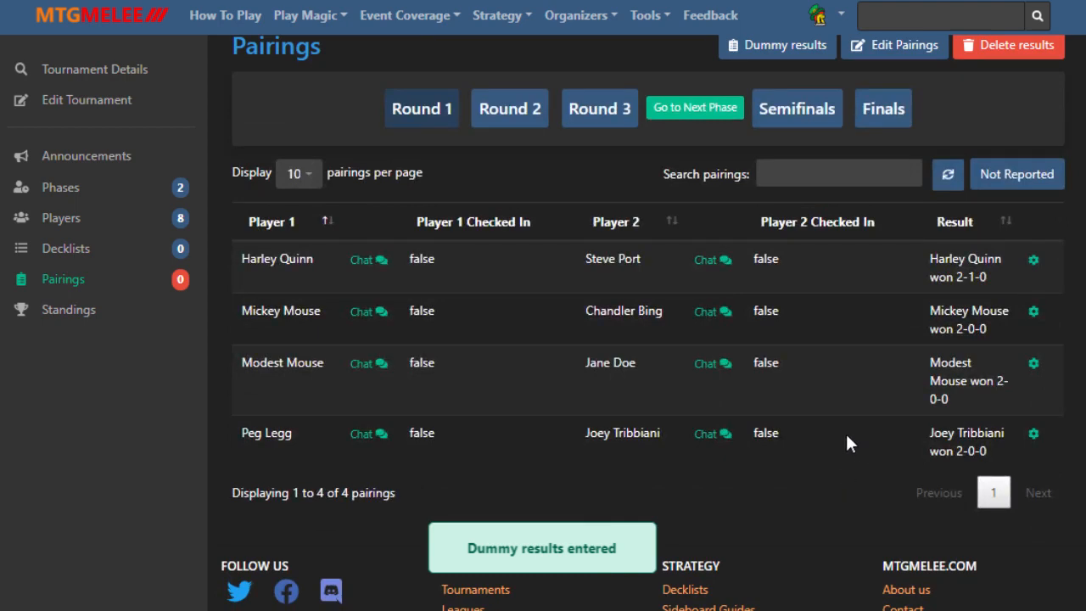
scroll(845, 432, up, 2)
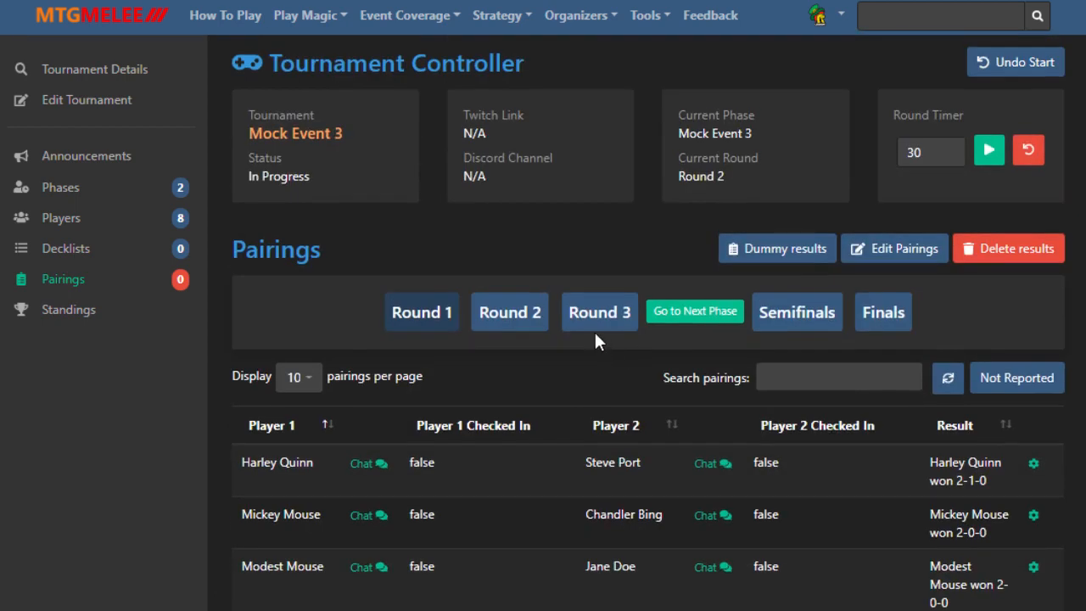
Pair Round 2 and fill all of its matches with dummy results.
click(540, 314)
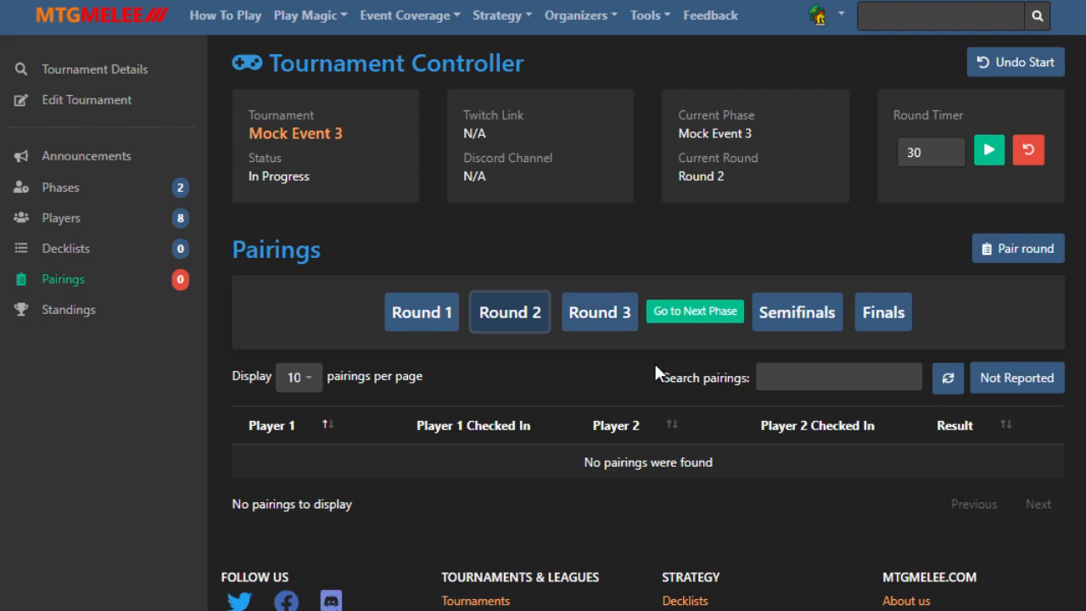
click(1032, 251)
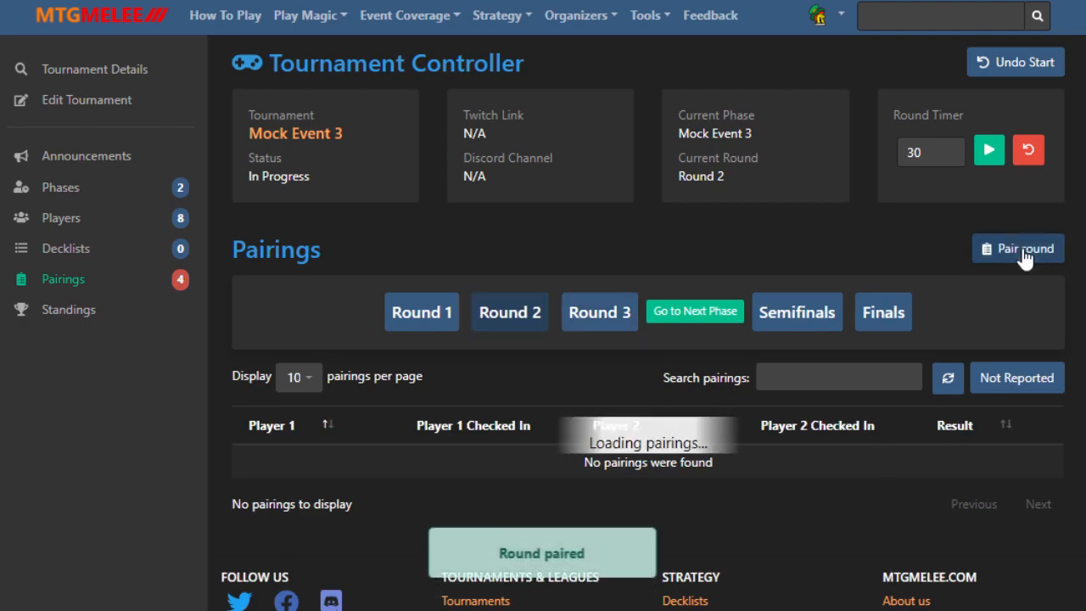
scroll(941, 282, down, 2)
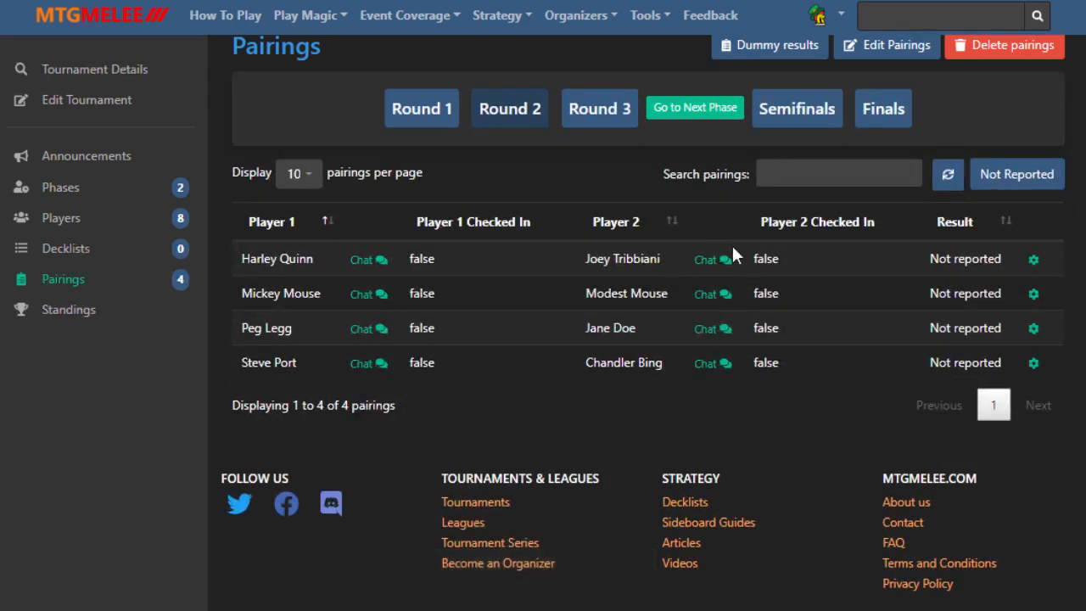
click(777, 46)
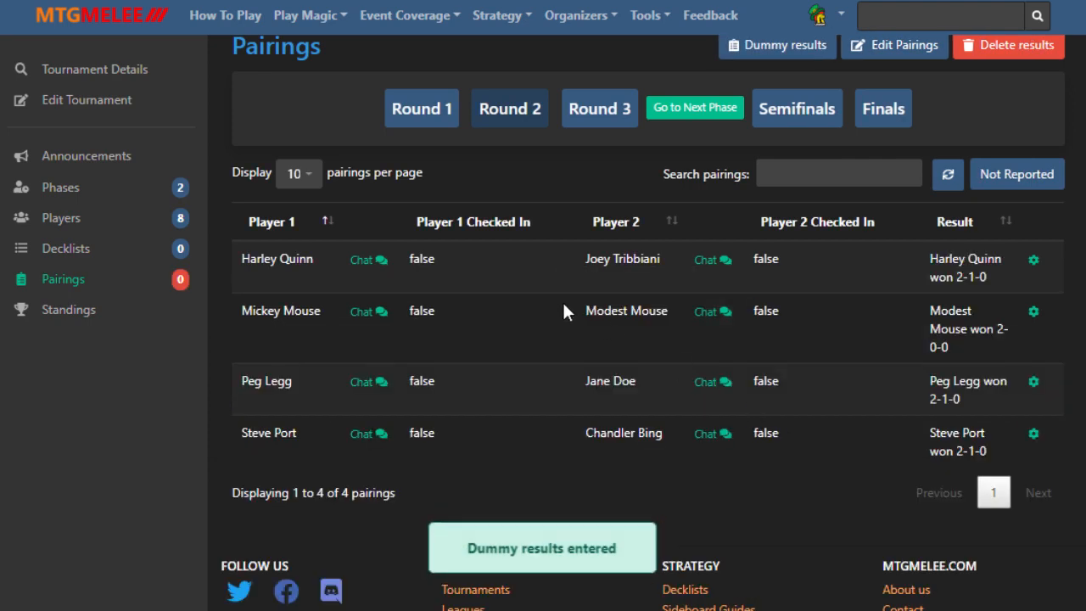
Check the Mock Event 3 standings after Round 2 and return to the pairings.
click(65, 313)
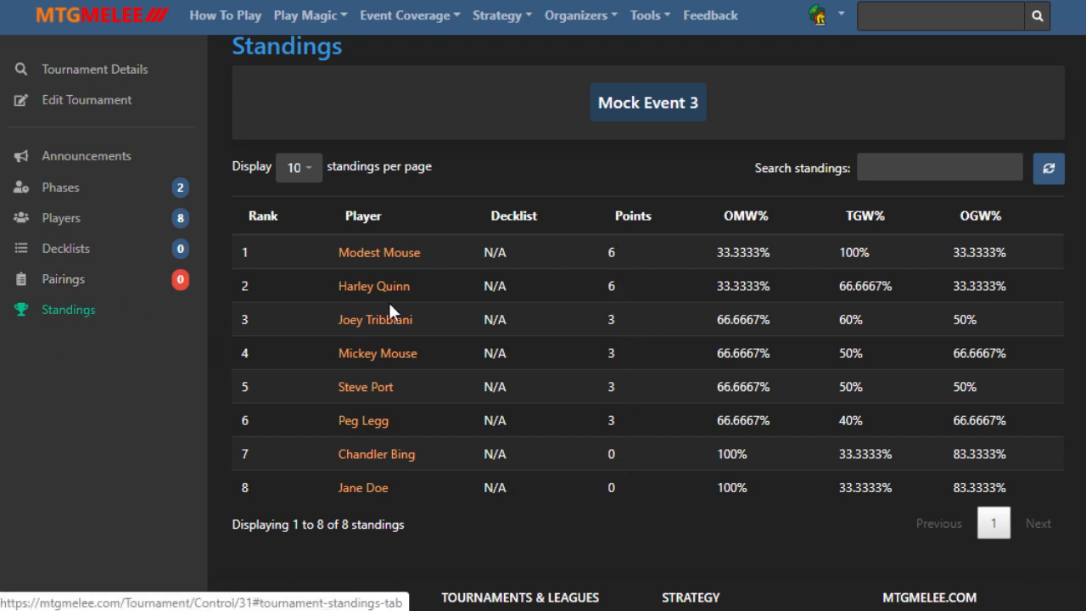
click(78, 293)
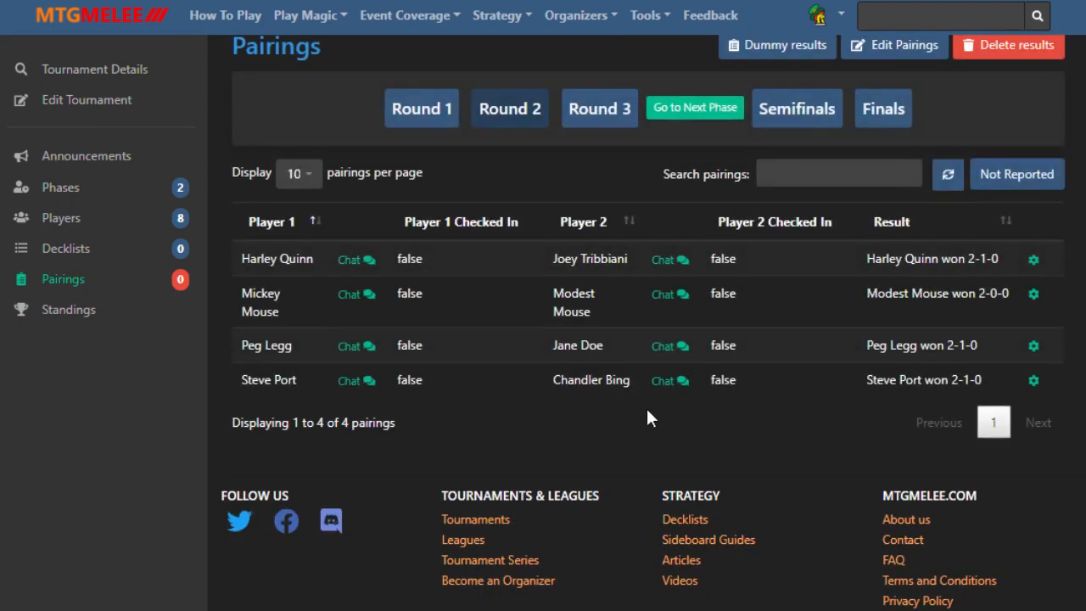
Pair Round 3 and enter dummy results for all of its matches.
click(601, 110)
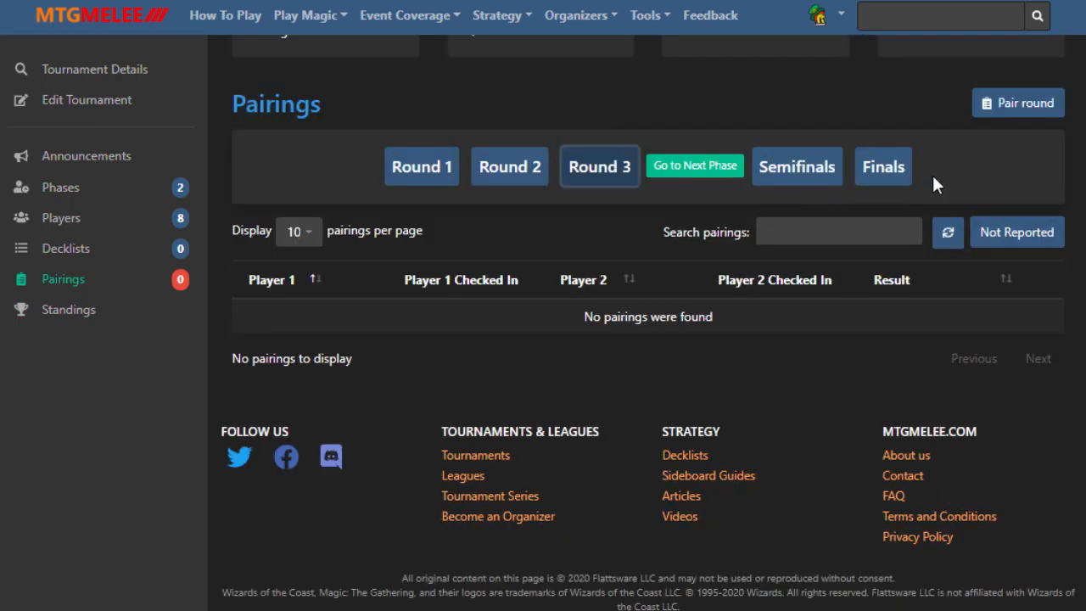
click(1022, 103)
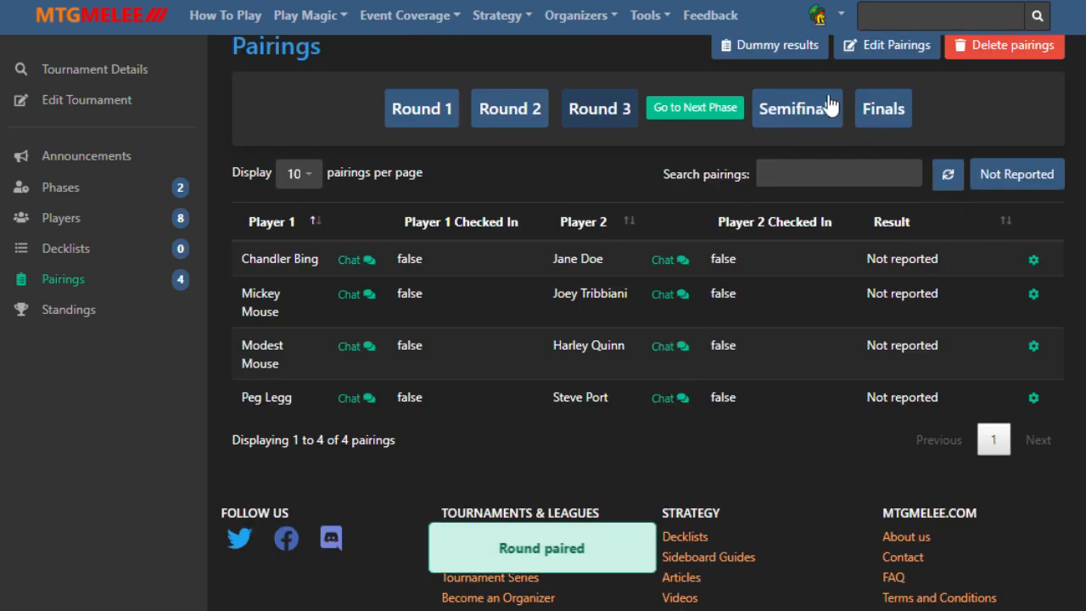
click(769, 49)
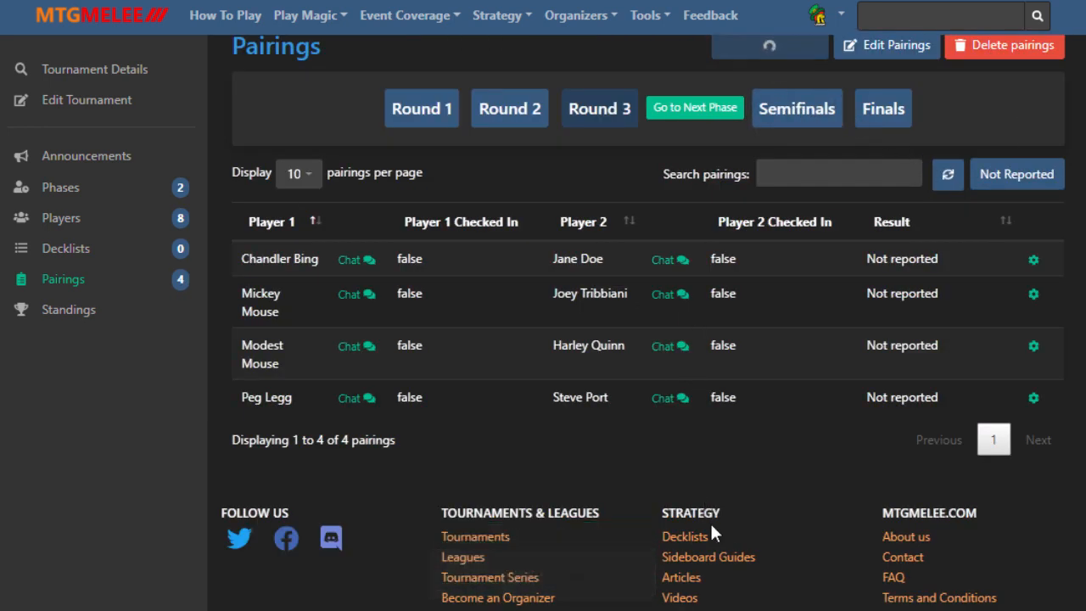
Advance the tournament from the Mock Event 3 phase to the playoffs phase.
scroll(717, 467, up, 1)
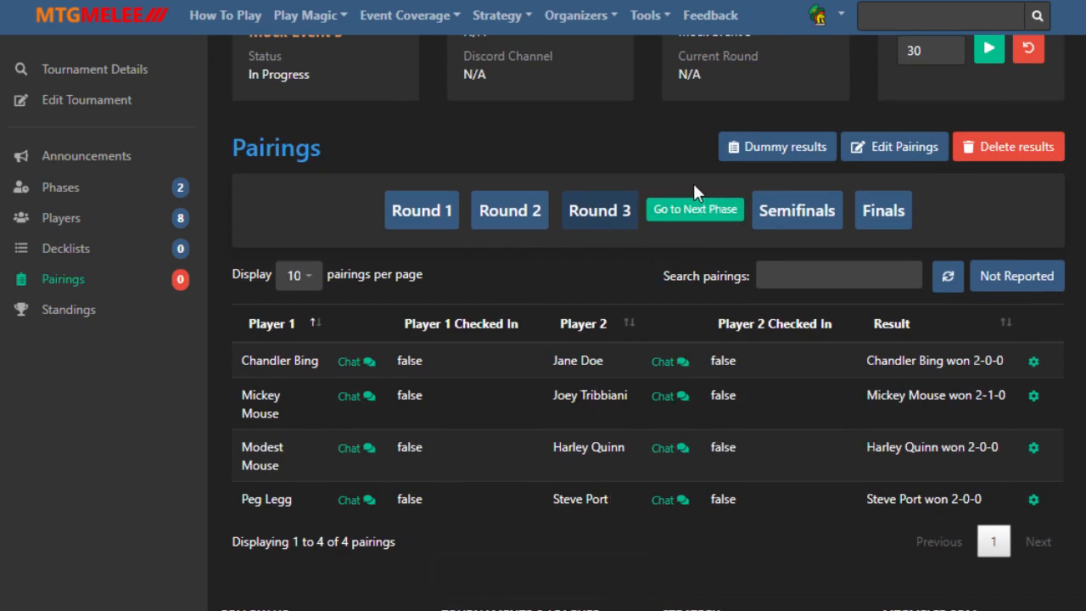
scroll(704, 246, up, 1)
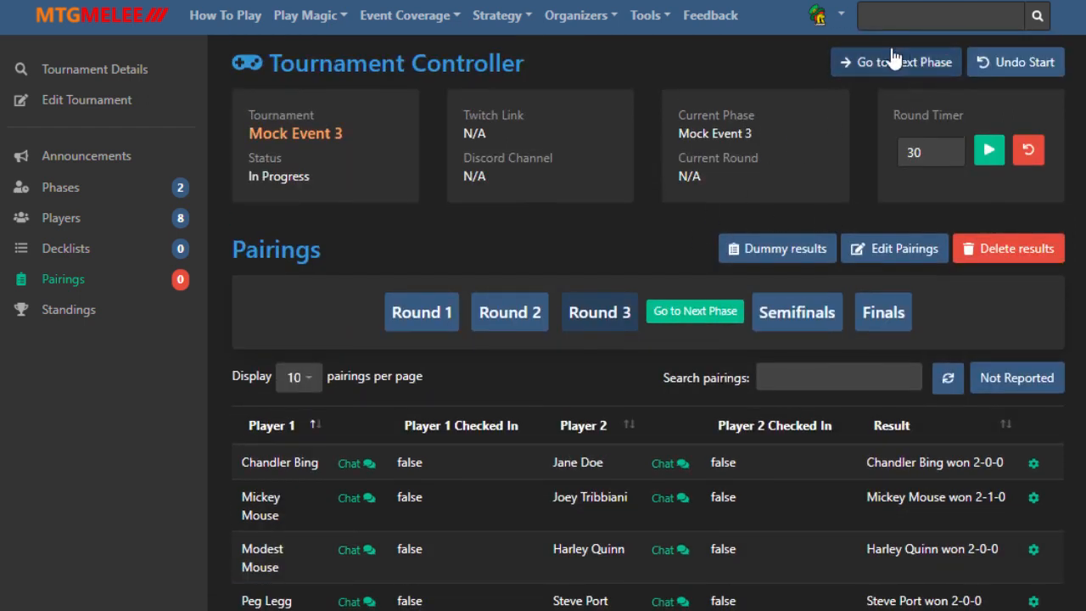
click(713, 312)
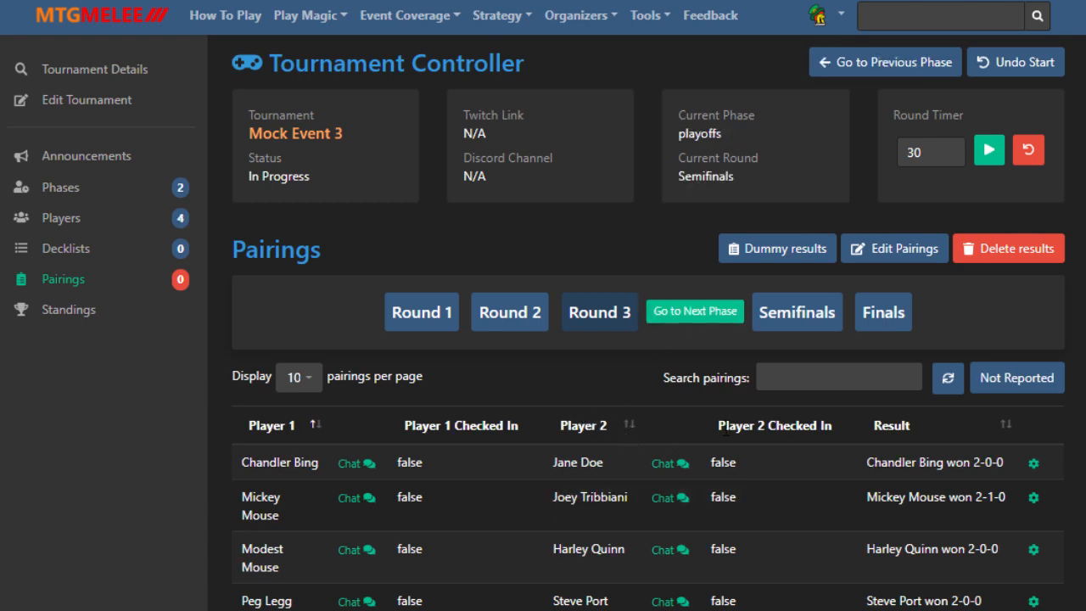
Pair the Semifinals and enter dummy results for both matches.
click(802, 322)
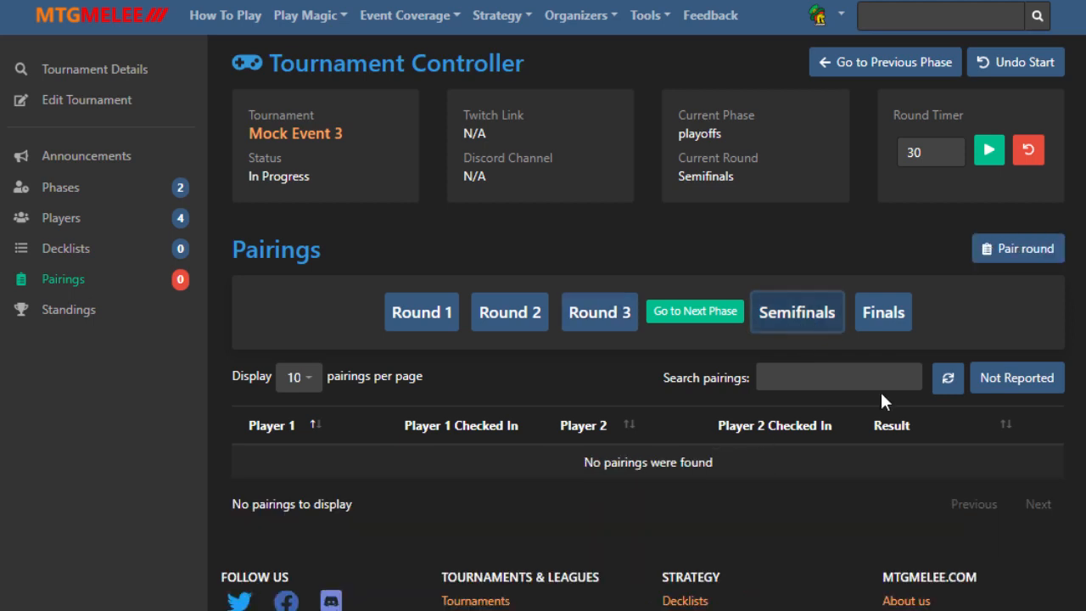
click(1005, 248)
scroll(632, 321, down, 2)
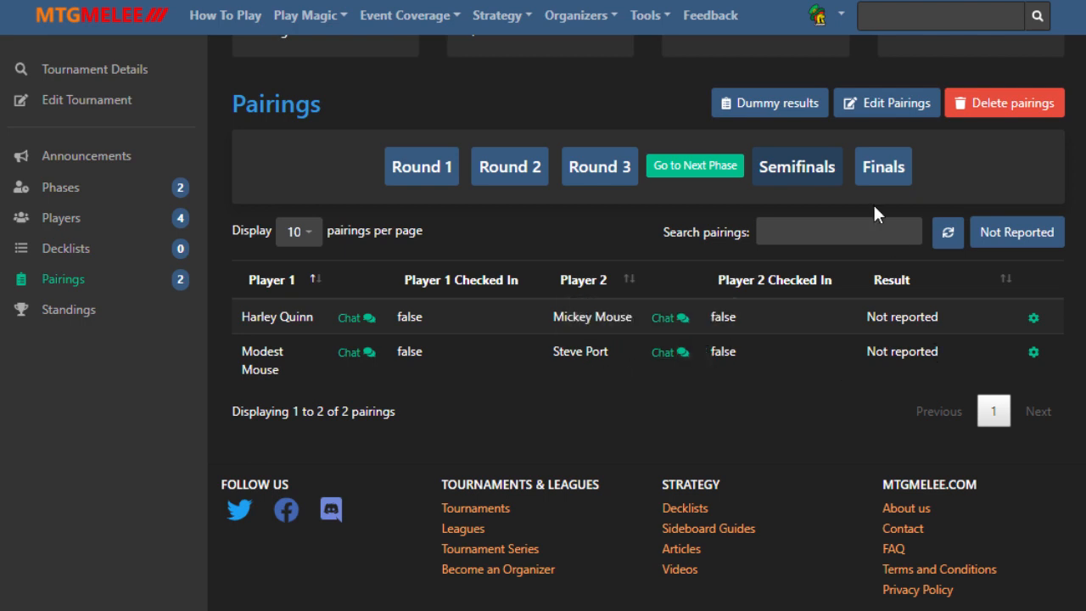
click(772, 105)
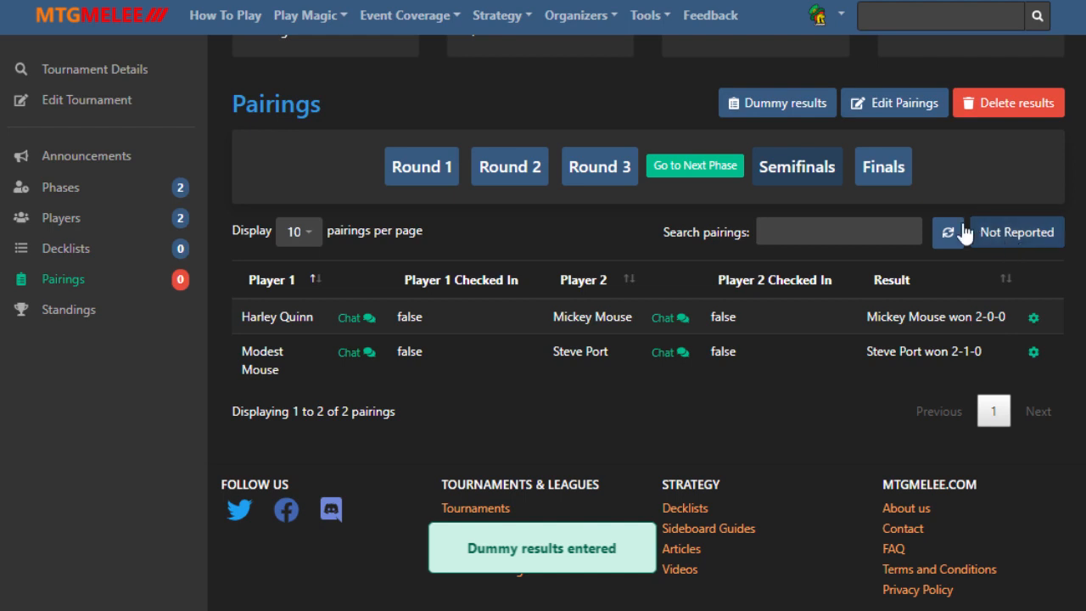
Pair the Finals and enter a dummy result for the match.
click(890, 170)
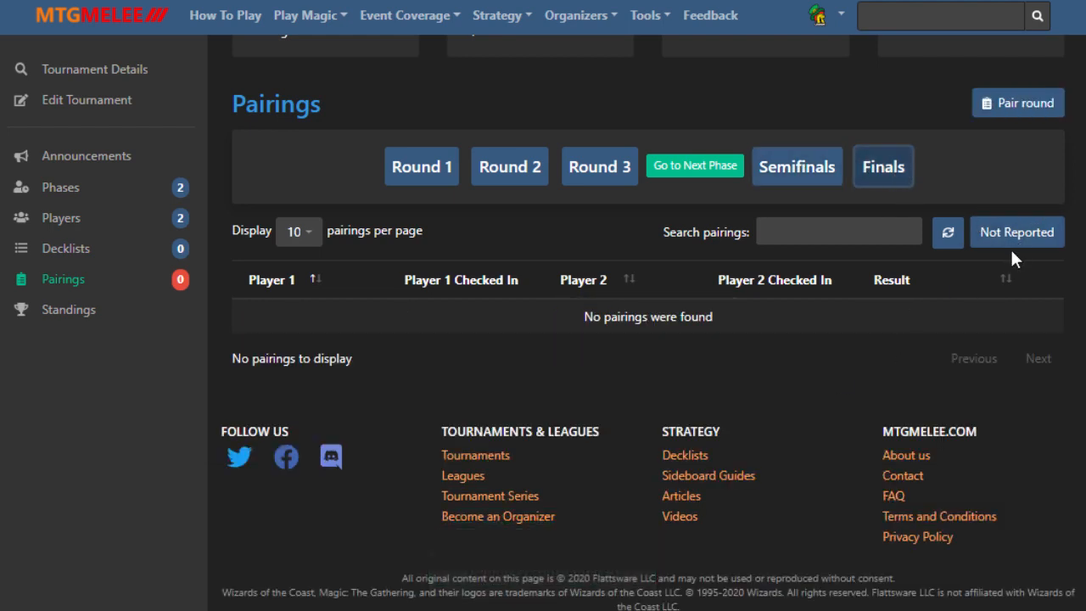
click(1022, 105)
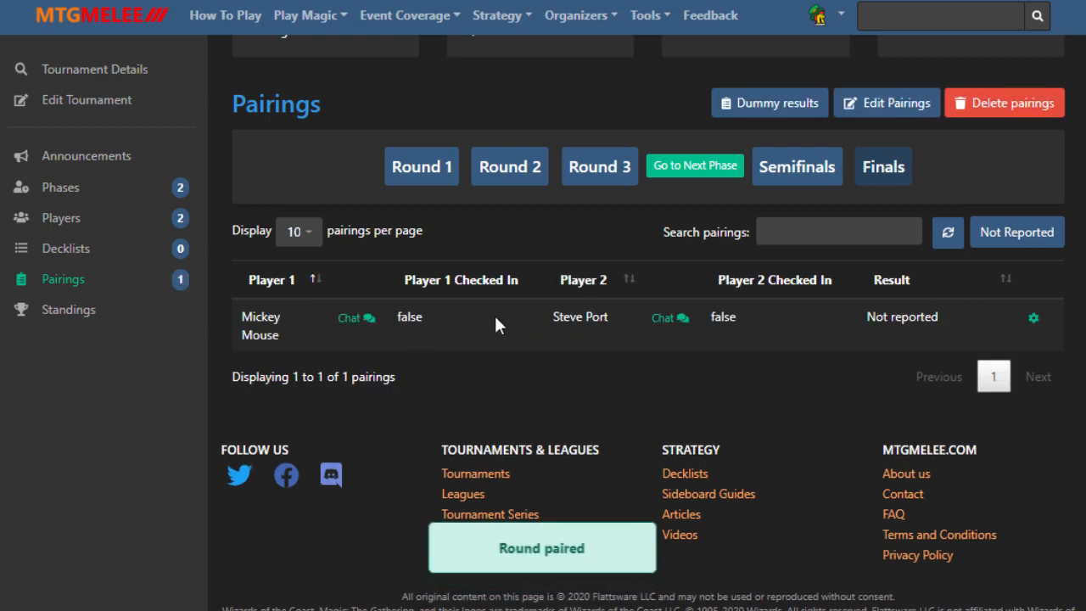
click(798, 124)
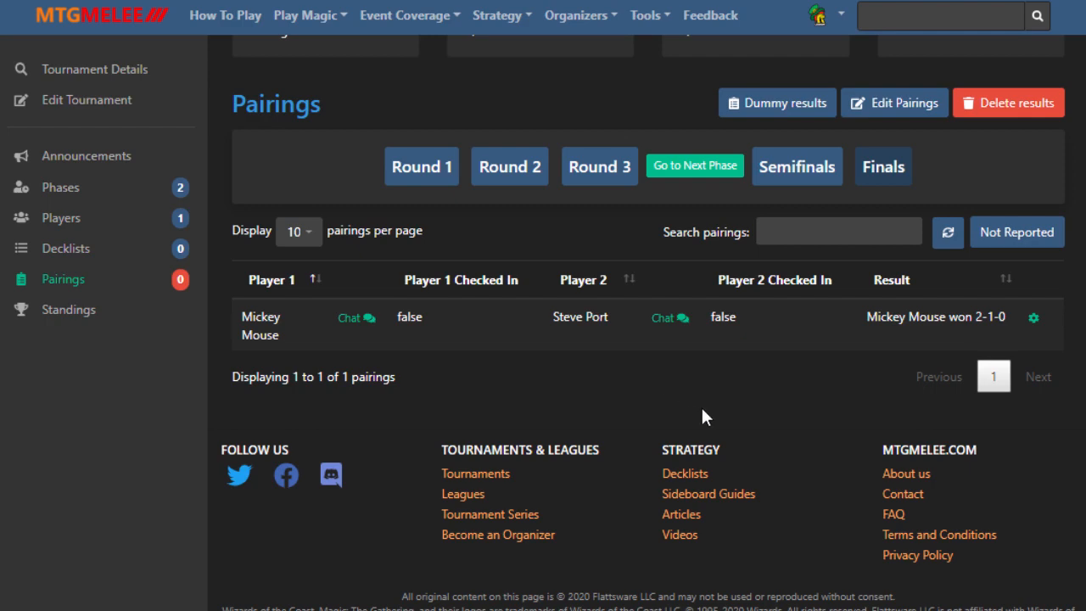
End the tournament and confirm ending it.
scroll(713, 400, up, 2)
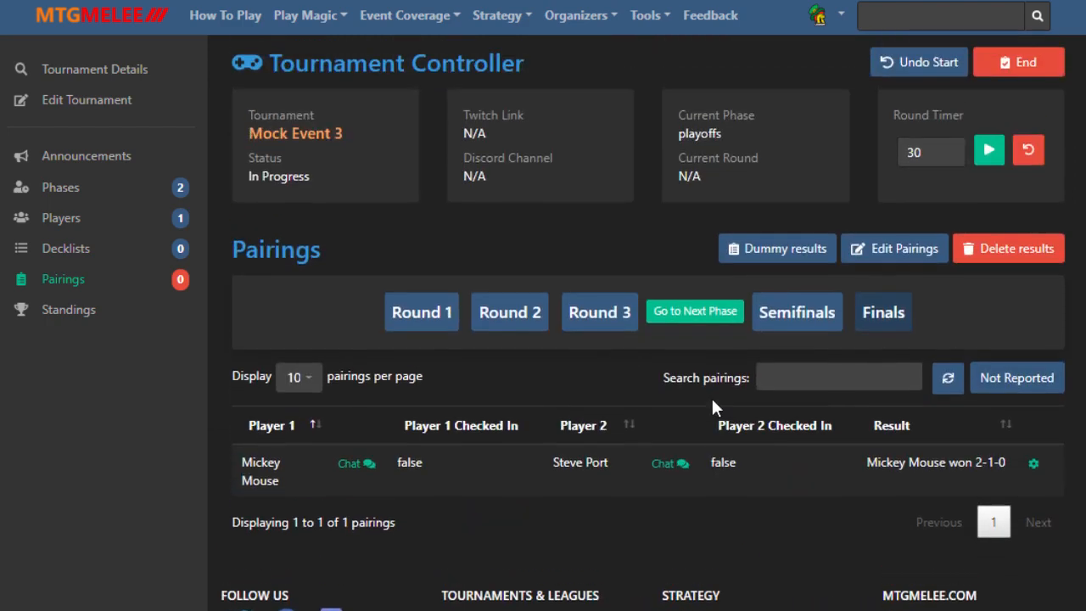
click(1014, 65)
click(623, 339)
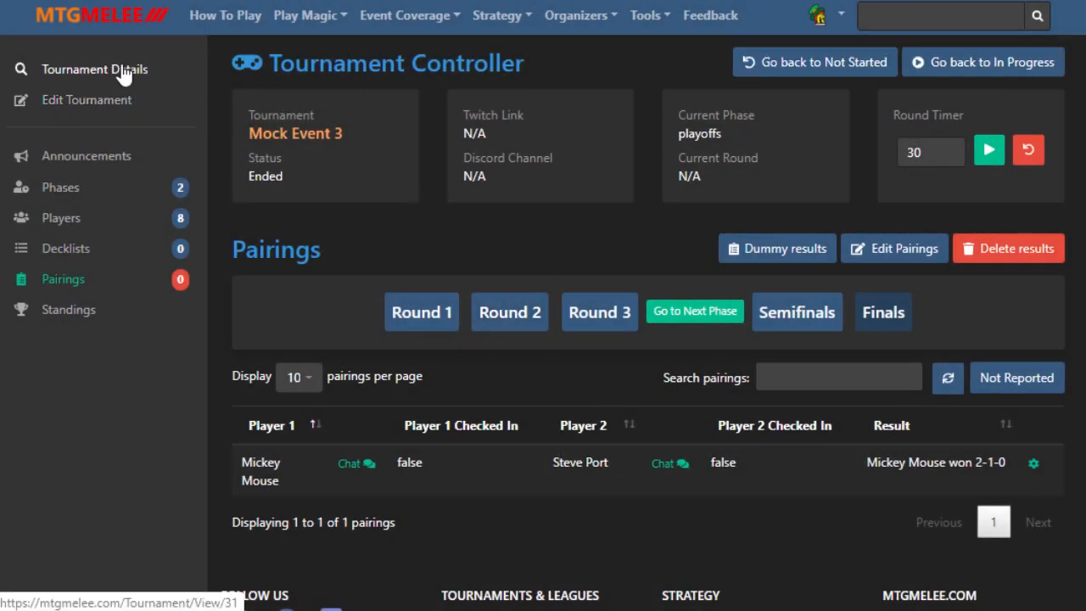
Review the Mock Event 3 details page, examining the Top 4, standings, archetype breakdown, Finals pairing and Round 1 results.
click(269, 132)
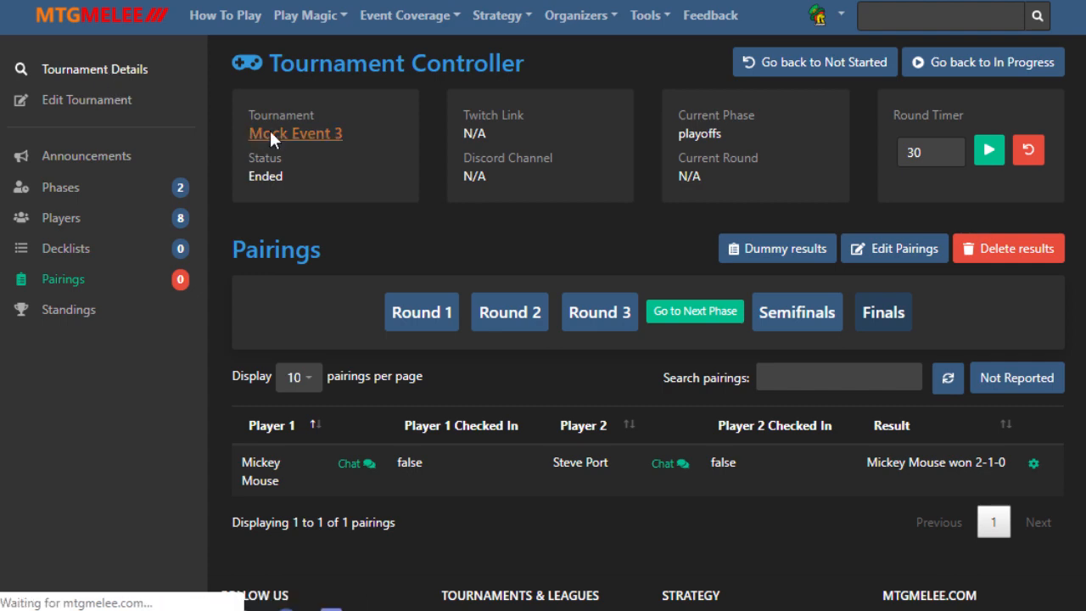
scroll(422, 252, down, 5)
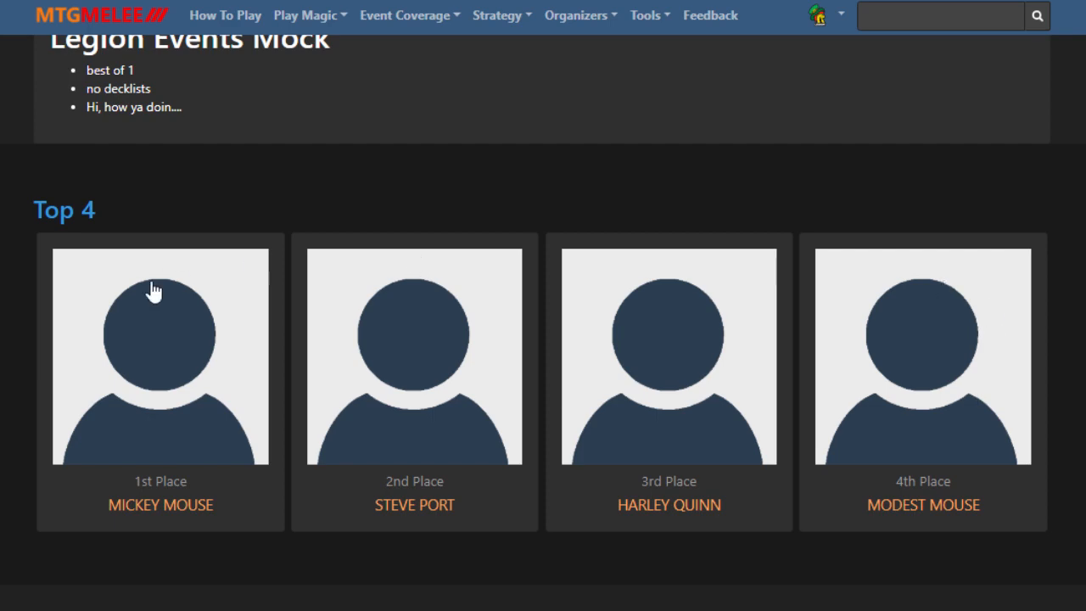
scroll(619, 399, down, 2)
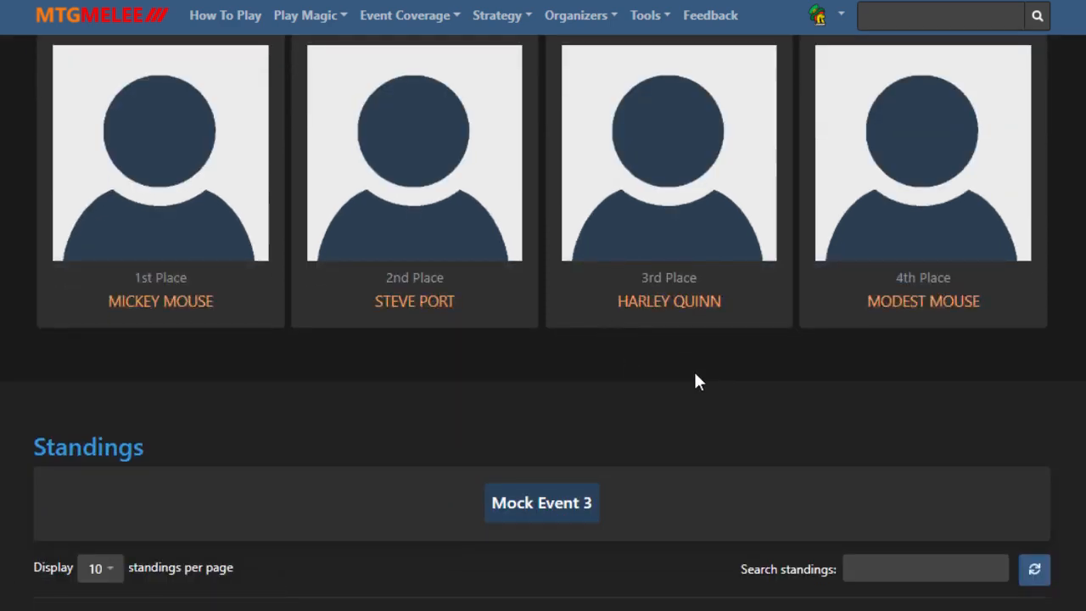
scroll(696, 381, down, 5)
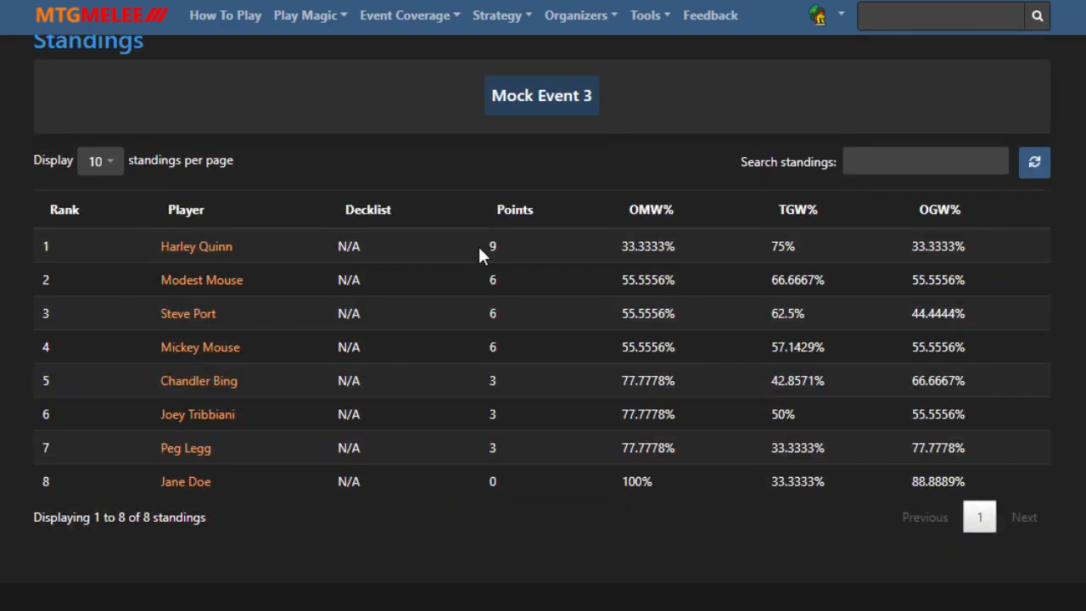
scroll(553, 371, down, 6)
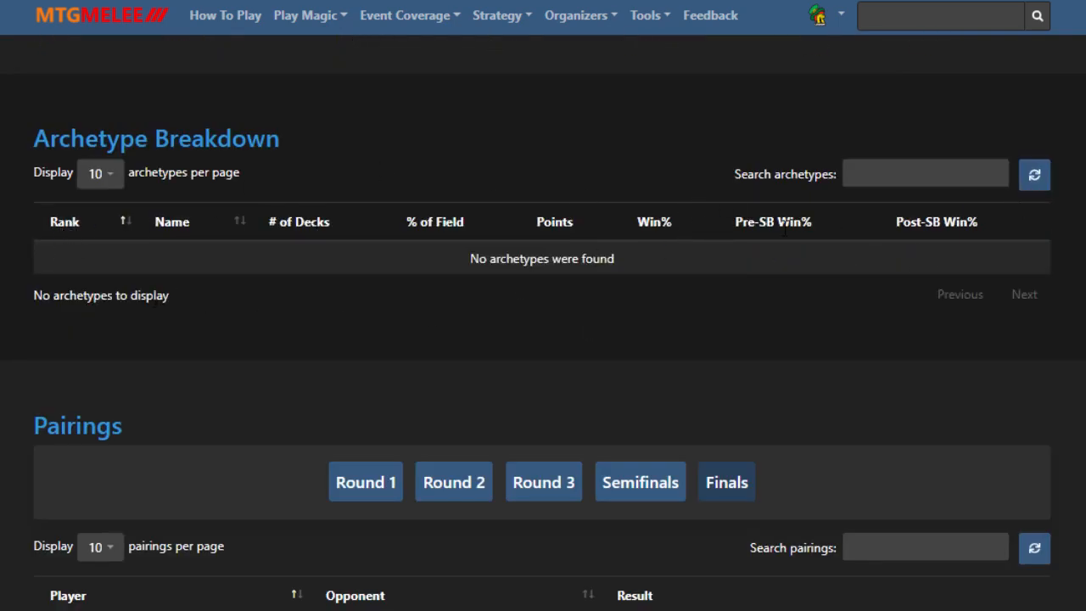
scroll(759, 241, down, 4)
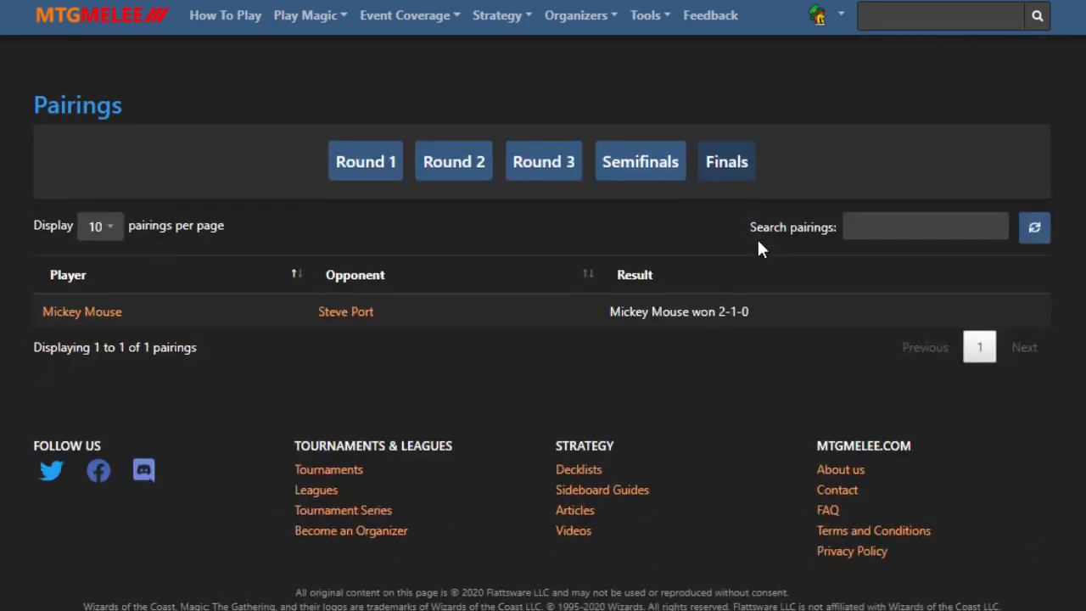
click(364, 167)
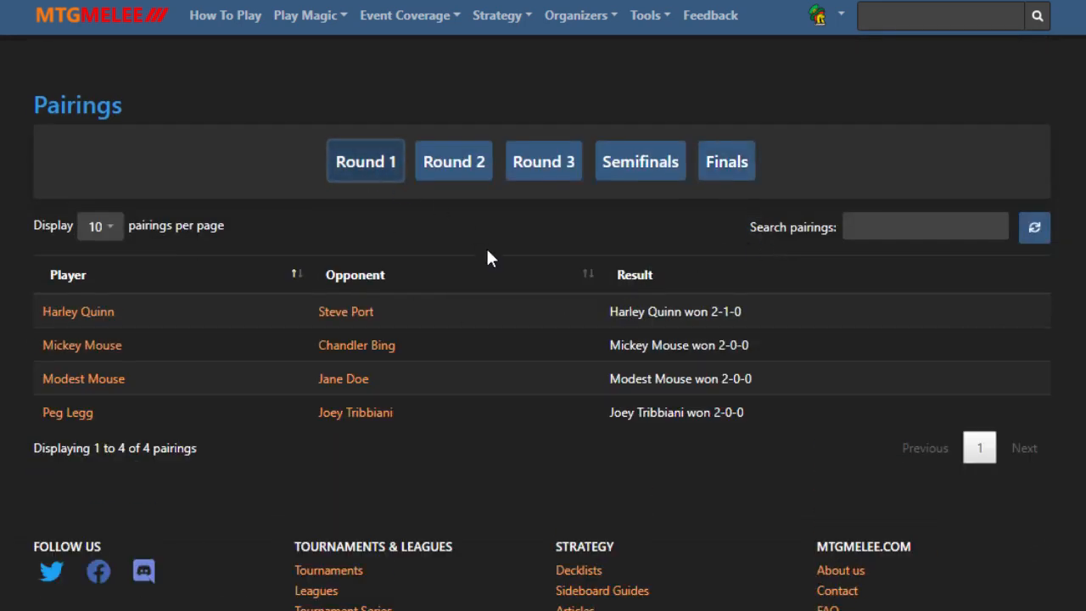
Review the published Round 2 and Round 3 pairings and their match results.
click(454, 169)
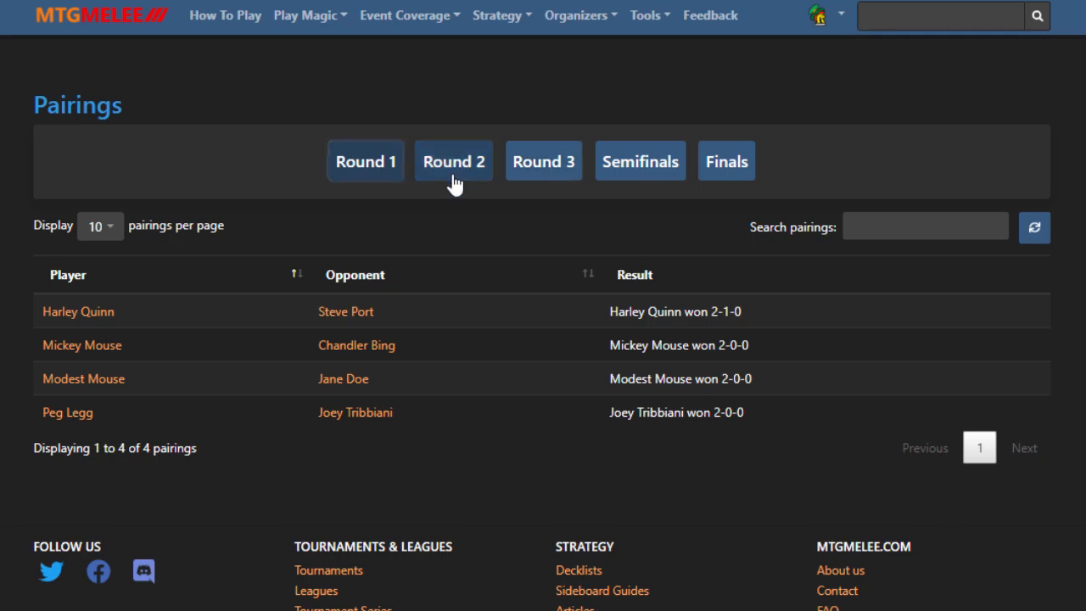
click(530, 174)
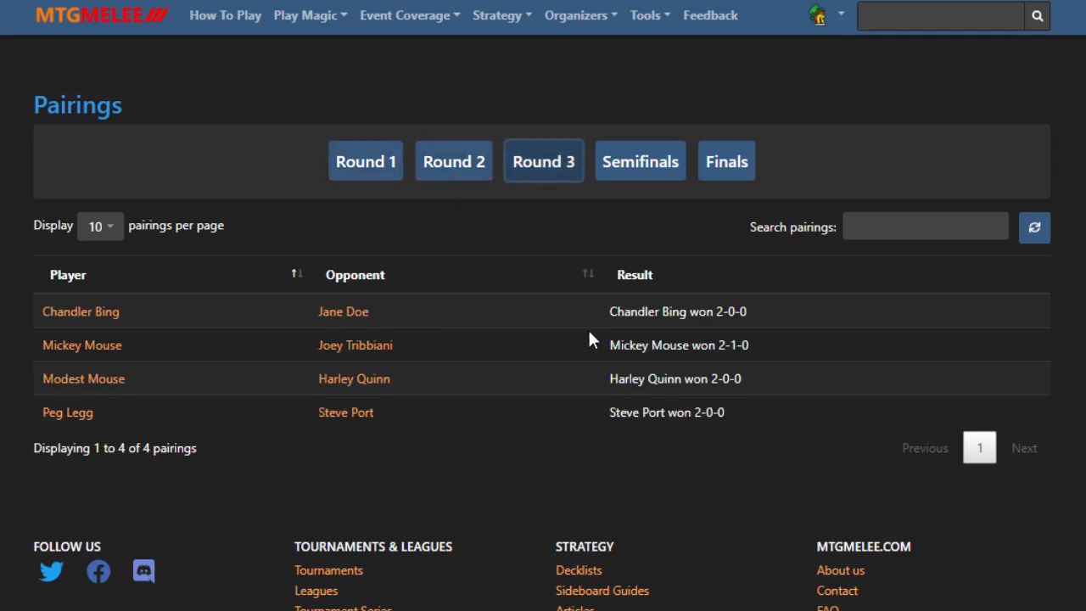
Open the Tournament Controller for Mock Event 3 and review the Finals pairing and the ended tournament's controls.
scroll(589, 337, up, 10)
scroll(613, 297, up, 10)
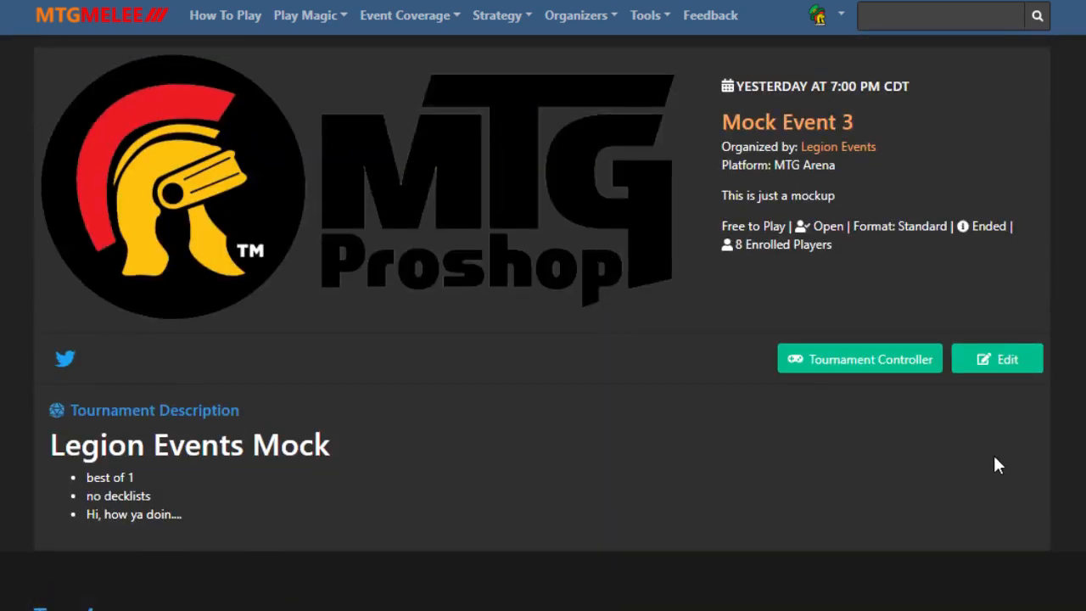
click(863, 358)
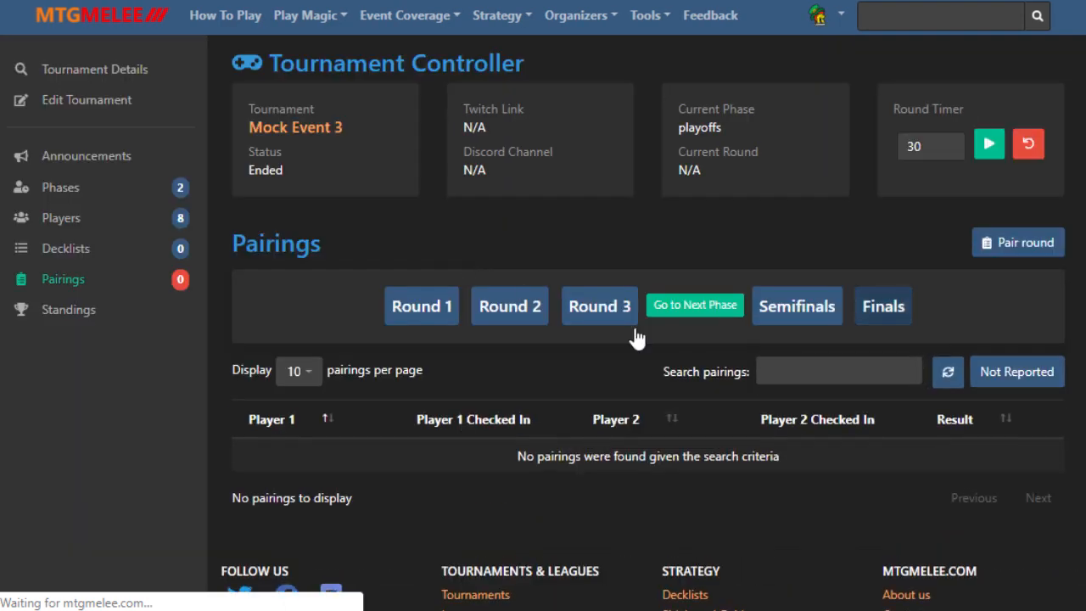
scroll(552, 218, down, 1)
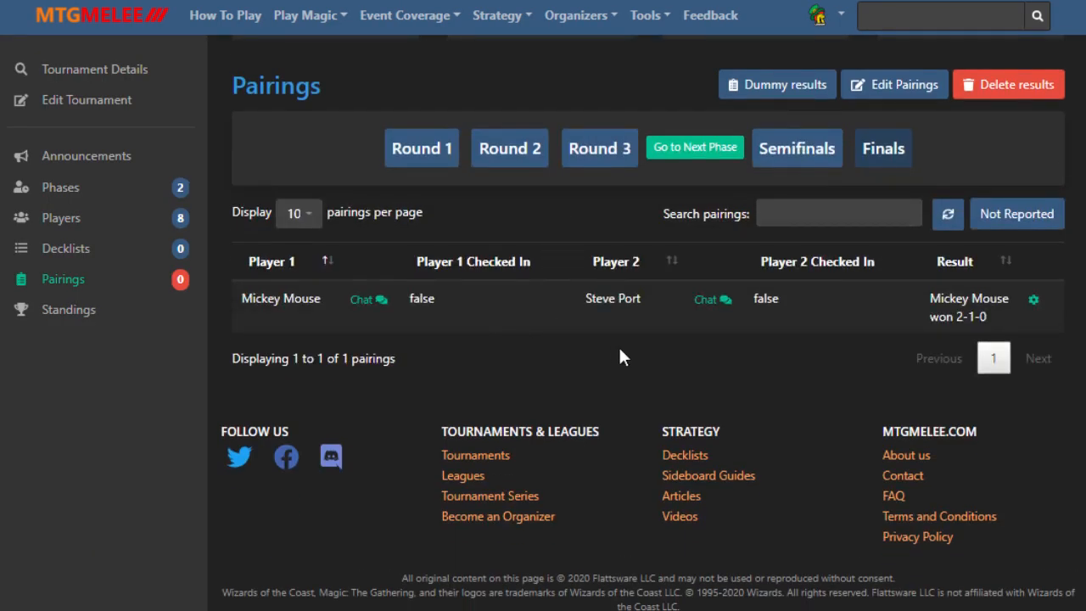
scroll(618, 356, up, 2)
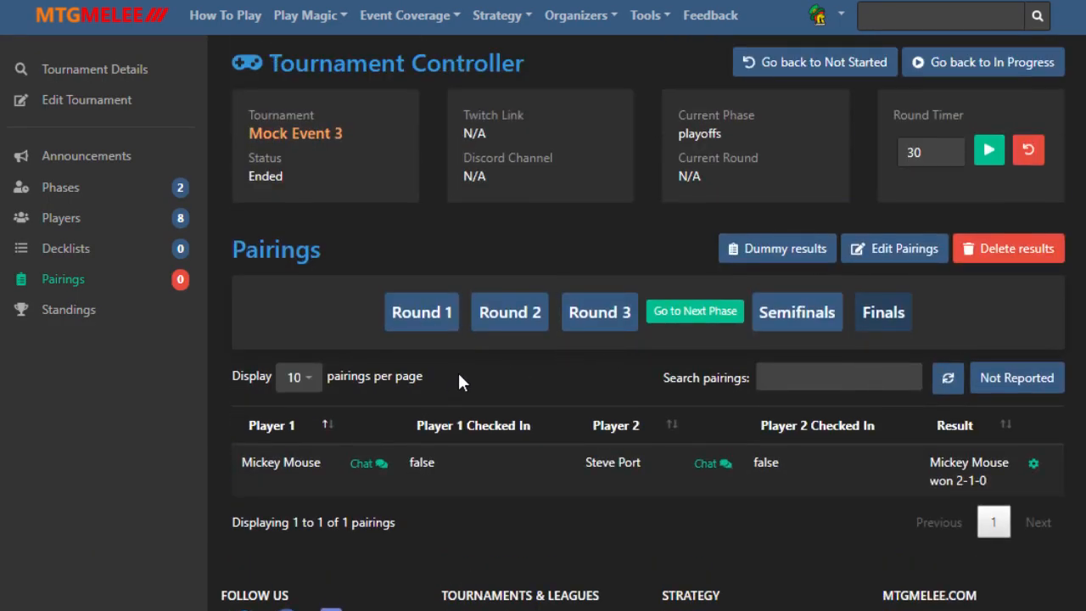